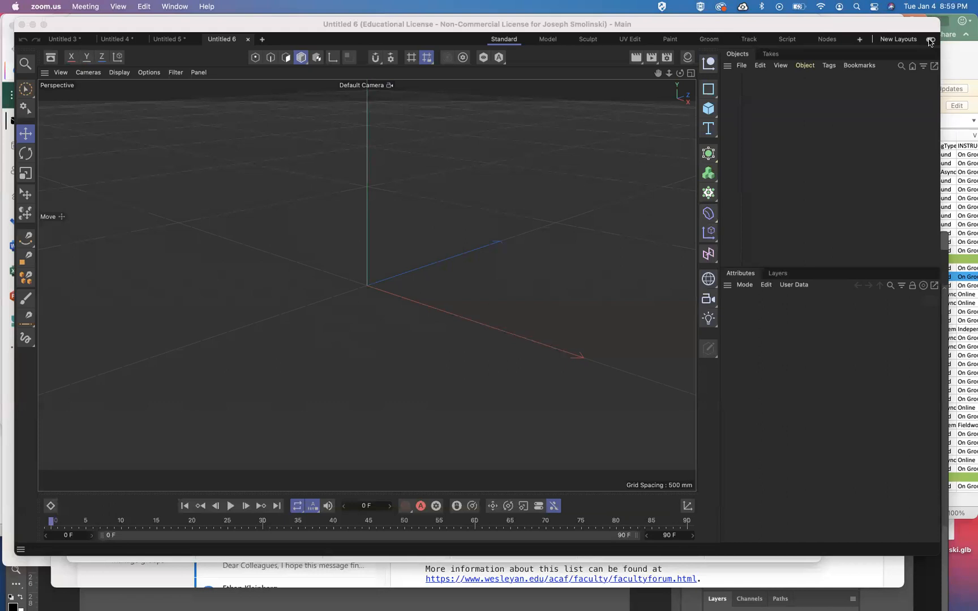
Turn off the new layouts and switch to the classic Standard layout.
click(929, 41)
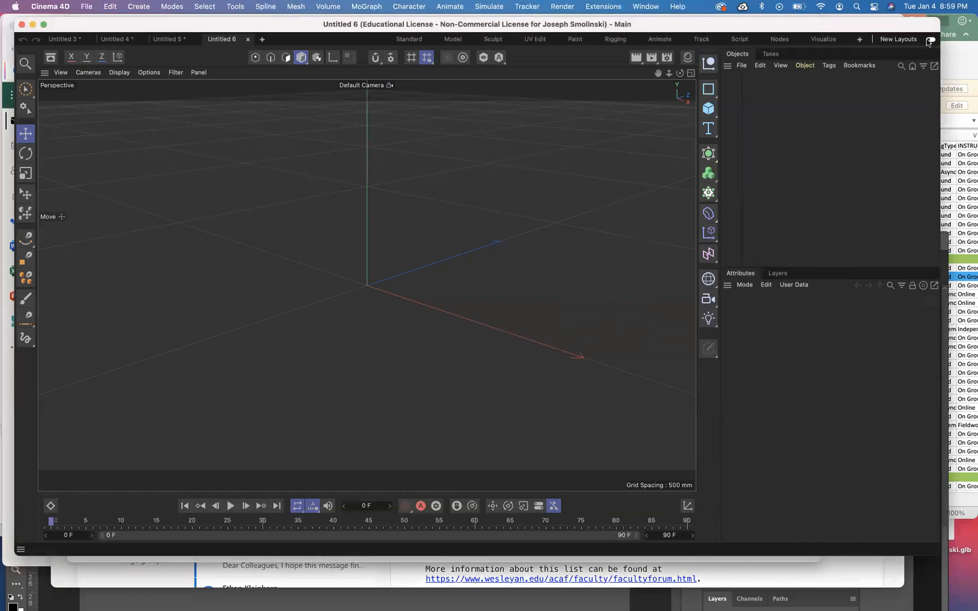
click(410, 39)
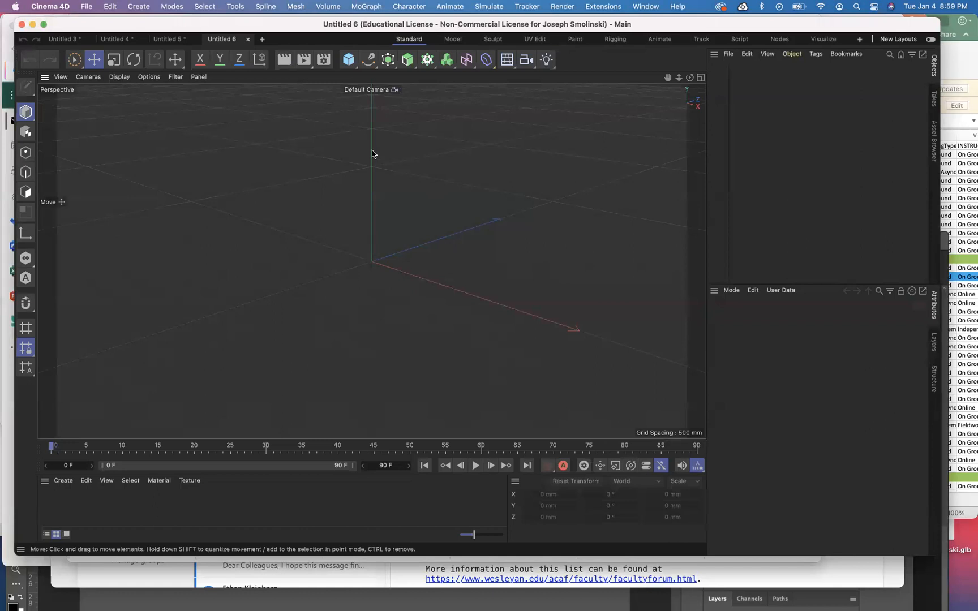
Add a cube primitive and stretch its Y size to about 3060 mm.
click(349, 60)
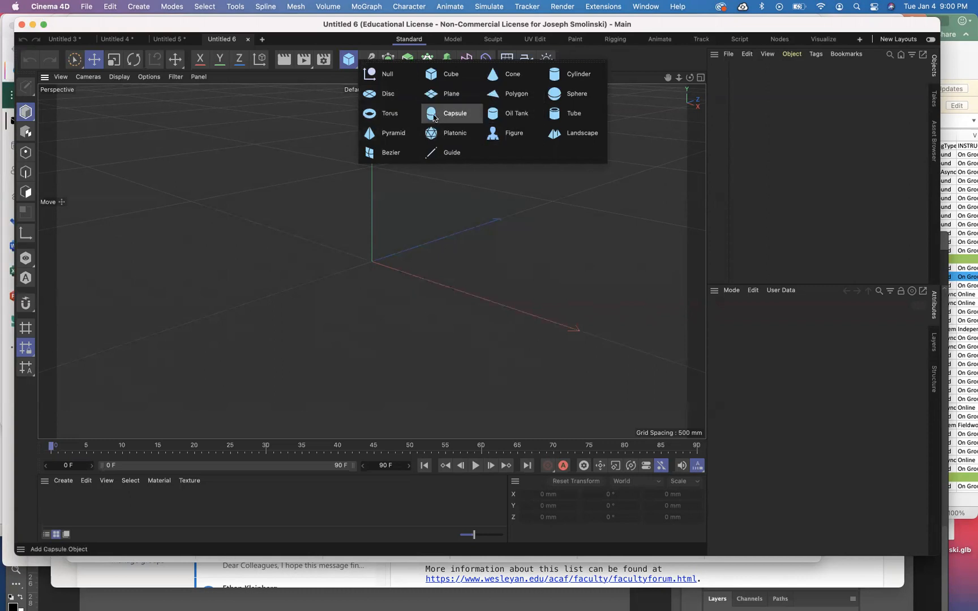
click(445, 73)
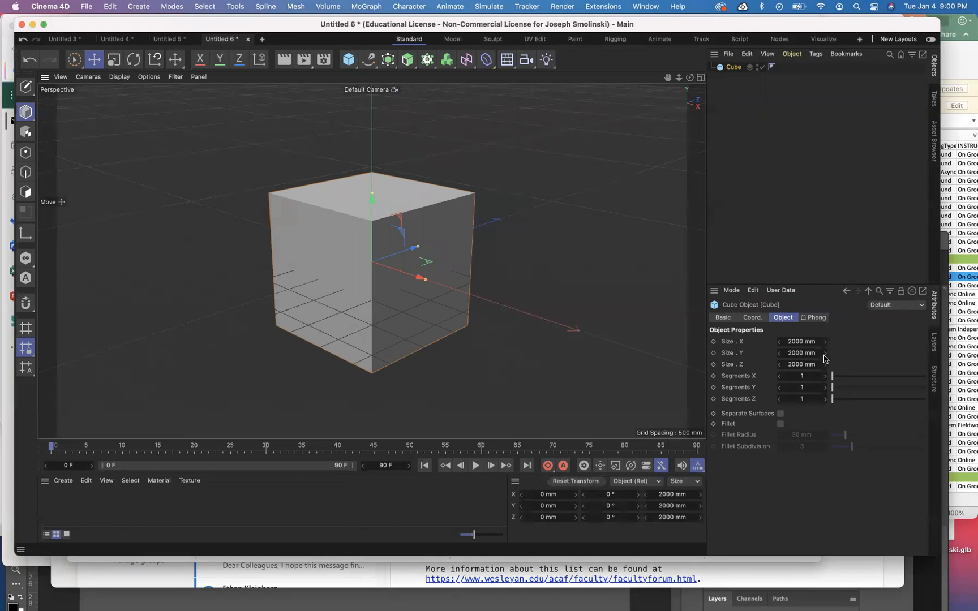
drag(825, 358, 894, 358)
drag(826, 354, 857, 354)
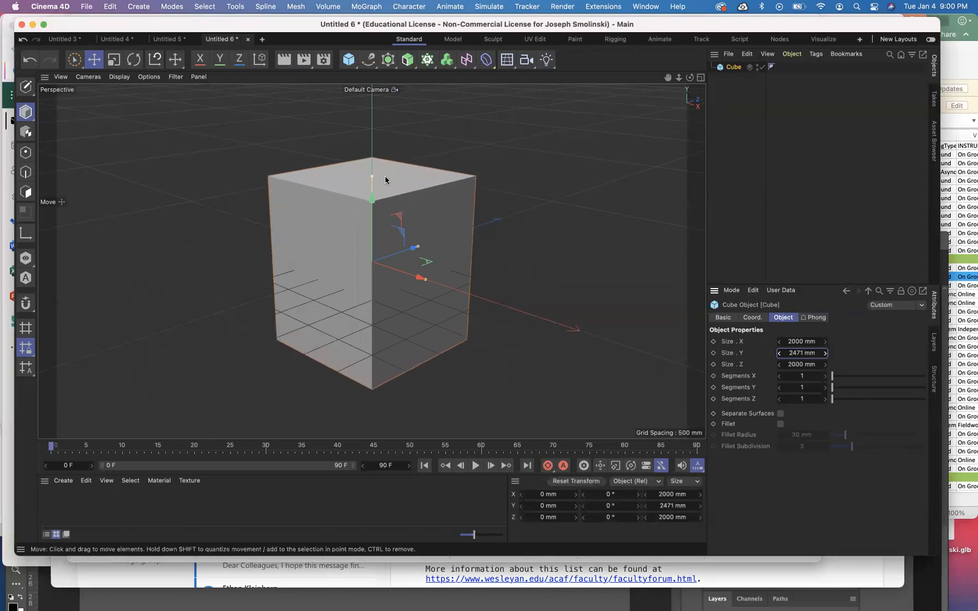
mouse_move(371, 177)
mouse_down()
mouse_move(372, 226)
mouse_move(370, 156)
mouse_up()
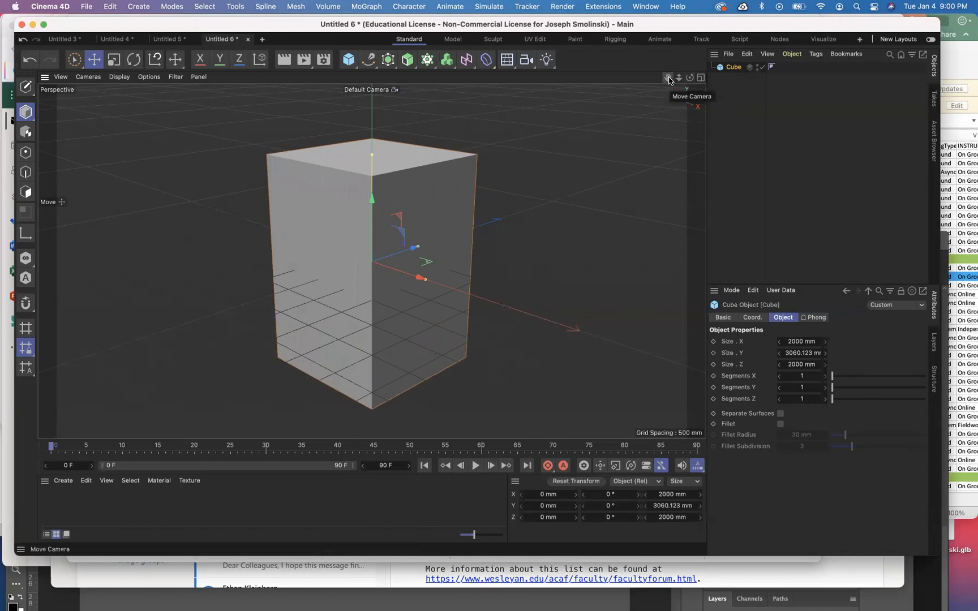
Reduce the cube's Z size to about 996 mm using its handle in the perspective view.
mouse_move(668, 77)
mouse_down()
mouse_move(600, 78)
mouse_move(701, 72)
mouse_move(691, 22)
mouse_move(650, 158)
mouse_move(668, 56)
mouse_move(646, 167)
mouse_move(659, 103)
mouse_move(654, 125)
mouse_move(705, 79)
mouse_move(671, 110)
mouse_move(668, 78)
mouse_up()
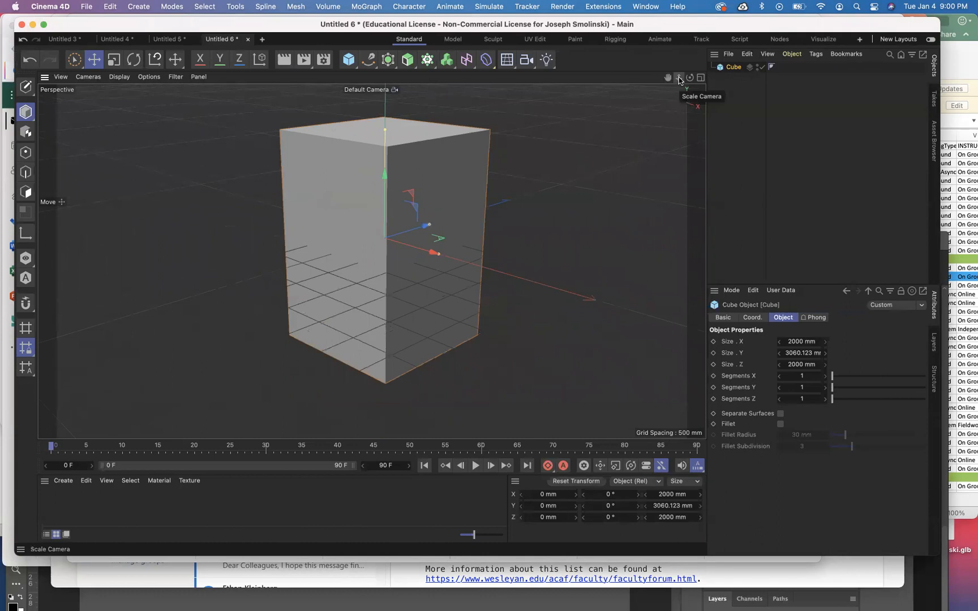
mouse_move(679, 81)
mouse_down()
mouse_move(710, 78)
mouse_move(657, 80)
mouse_move(688, 79)
mouse_move(665, 79)
mouse_up()
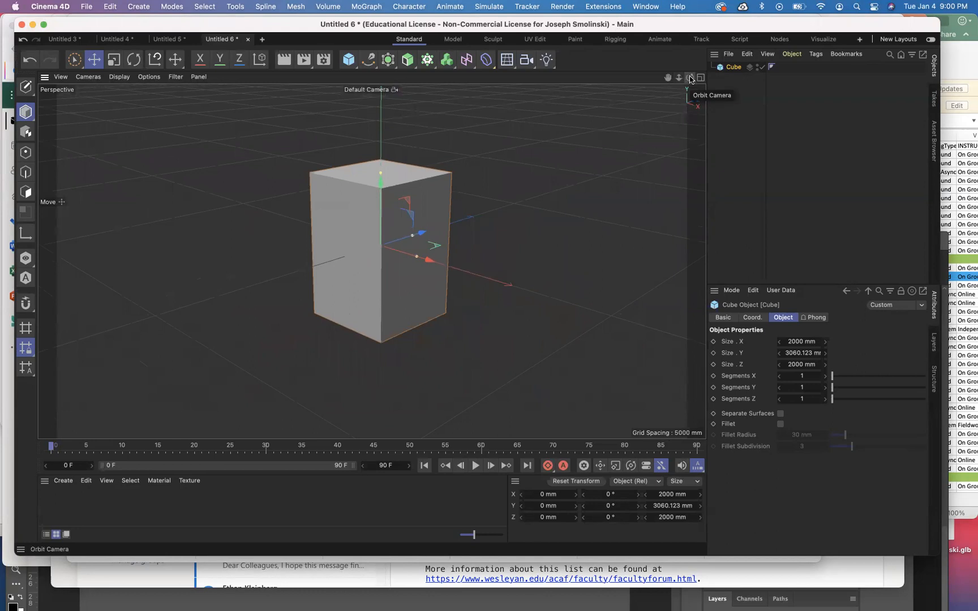
mouse_move(690, 76)
mouse_down()
mouse_move(554, 96)
mouse_move(656, 90)
mouse_move(659, 71)
mouse_move(616, 65)
mouse_move(638, 87)
mouse_move(694, 69)
mouse_move(628, 74)
mouse_move(656, 83)
mouse_move(691, 72)
mouse_up()
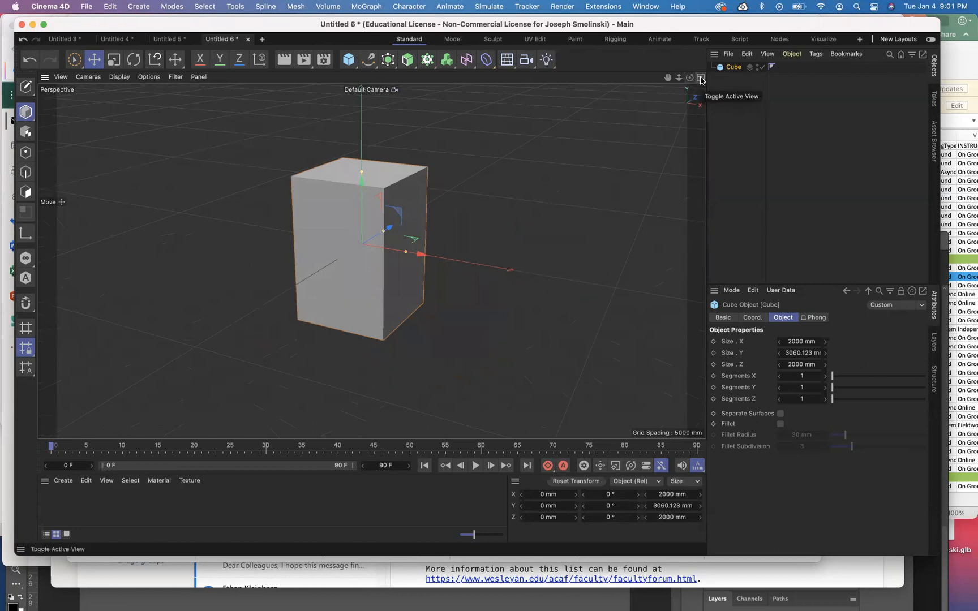
drag(384, 231, 374, 237)
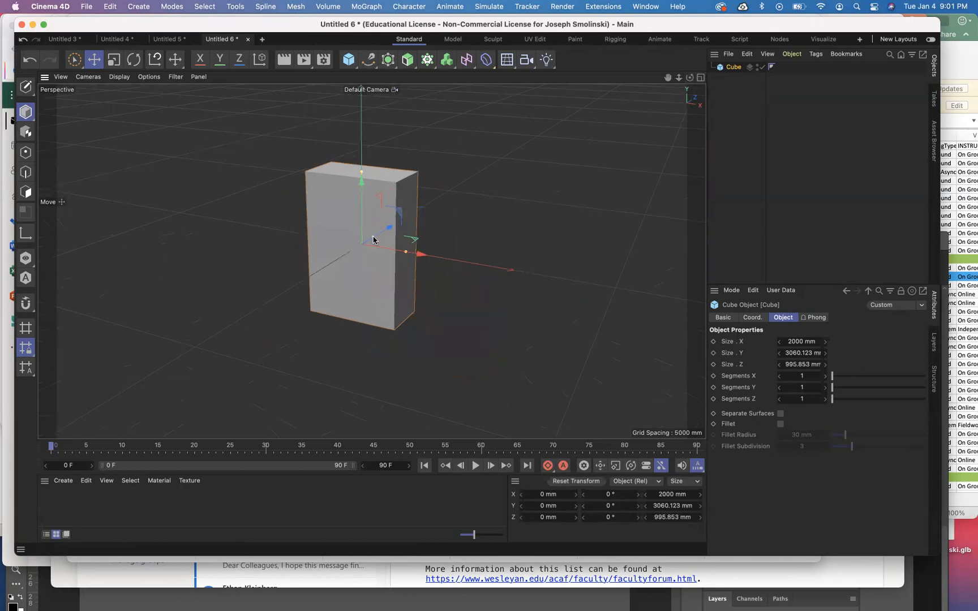
Move the cube in the Right and Top views to about X -60, Y 343, Z 433 mm.
click(700, 77)
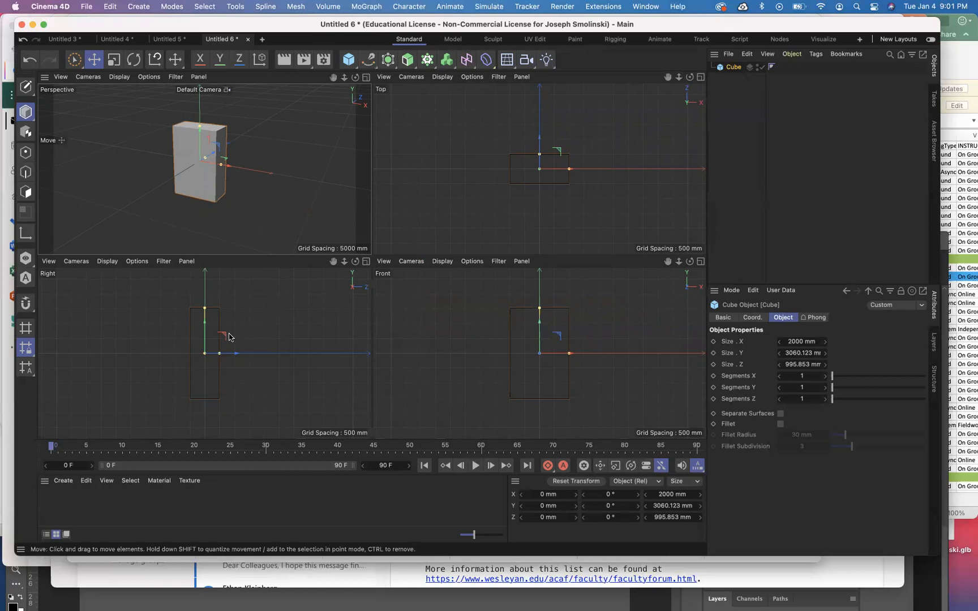
drag(223, 337, 232, 327)
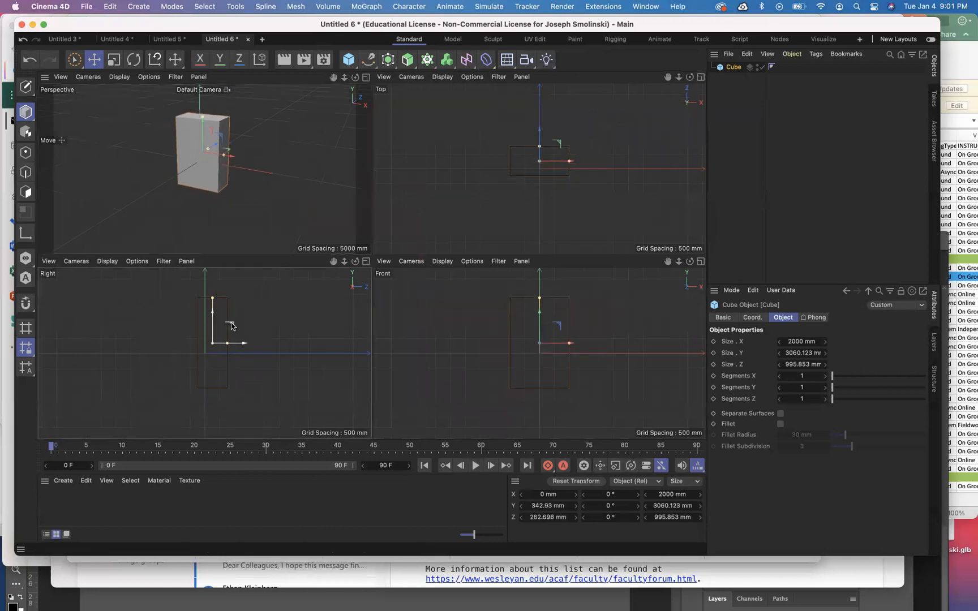
mouse_move(558, 143)
mouse_down()
mouse_move(552, 151)
mouse_move(556, 137)
mouse_up()
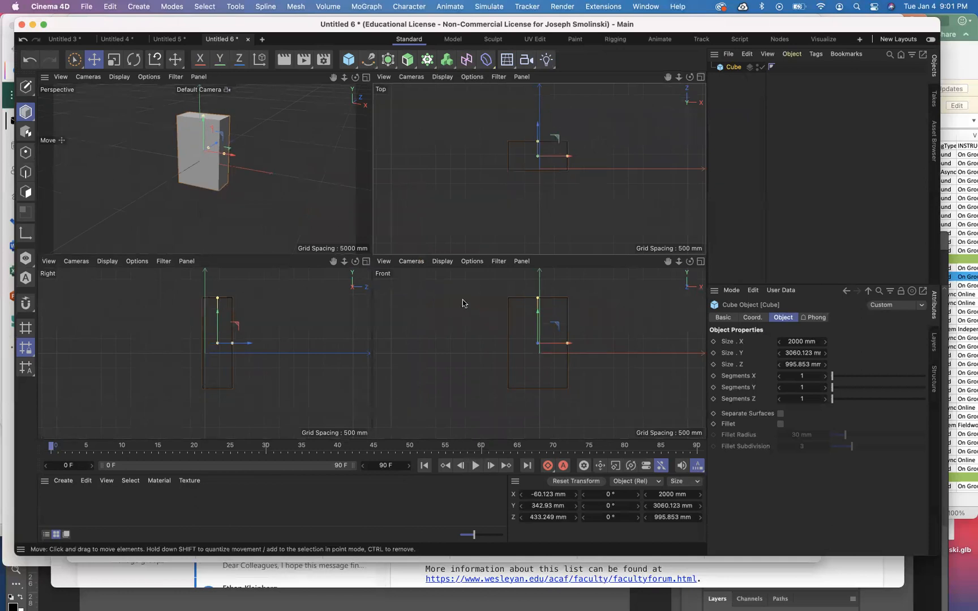
click(366, 78)
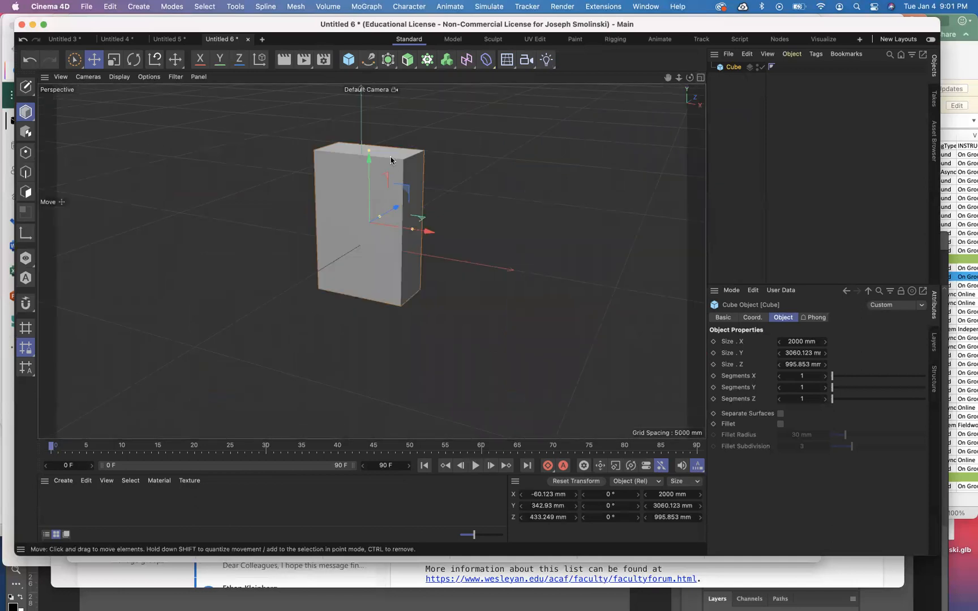
Move the cube in the perspective view to about X 1097, Y 520, Z 92 mm.
click(94, 60)
drag(455, 196, 431, 211)
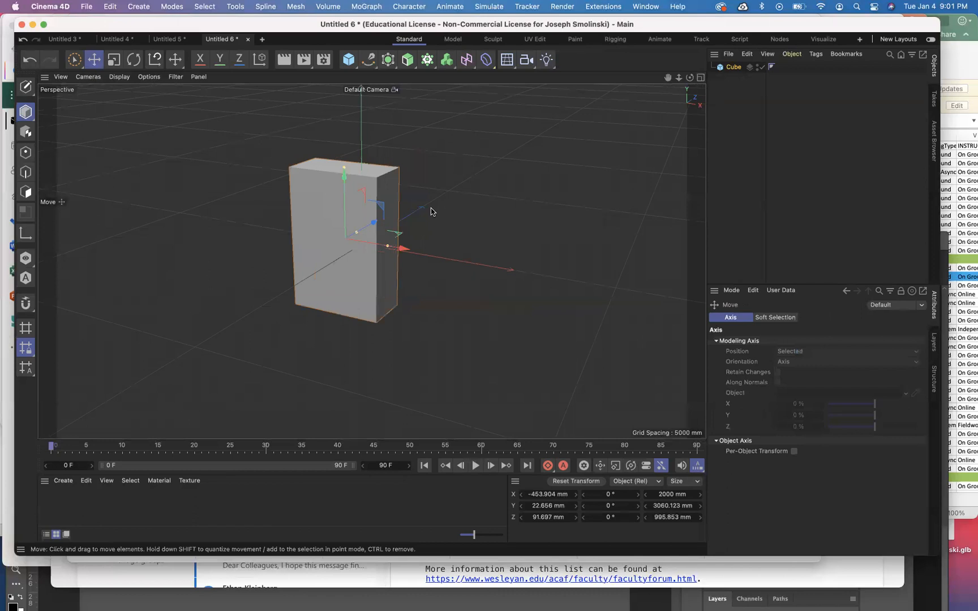
drag(403, 250, 462, 256)
drag(422, 200, 409, 164)
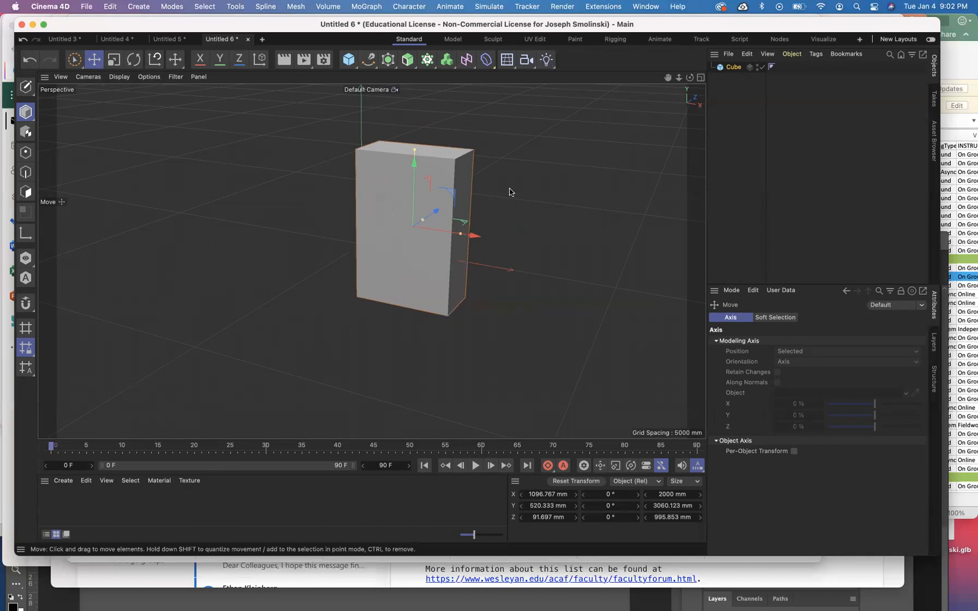
Shift the cube along its XZ and XY planes to about X -22, Y 137, Z 323 mm.
drag(690, 77, 702, 83)
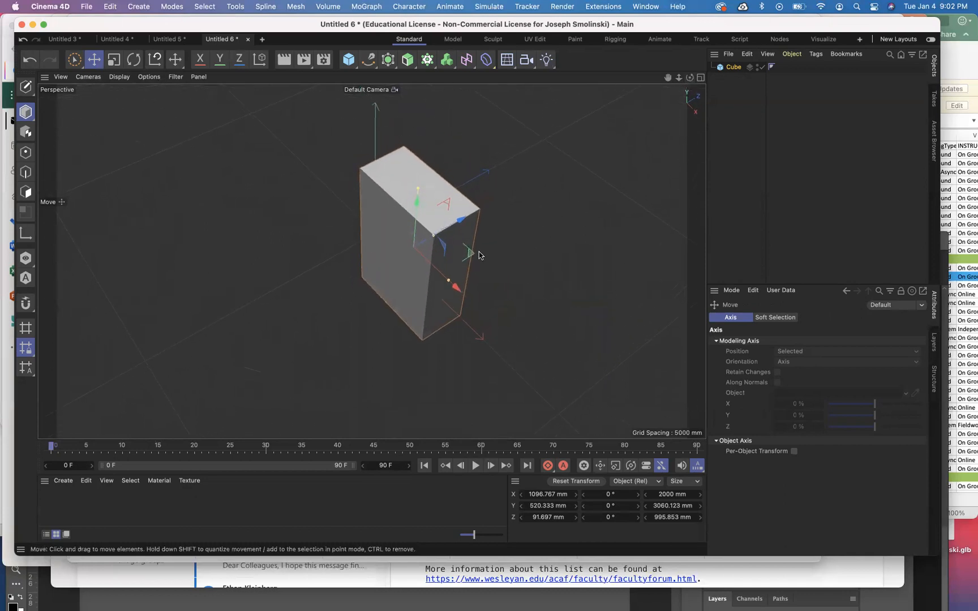
drag(470, 254, 469, 255)
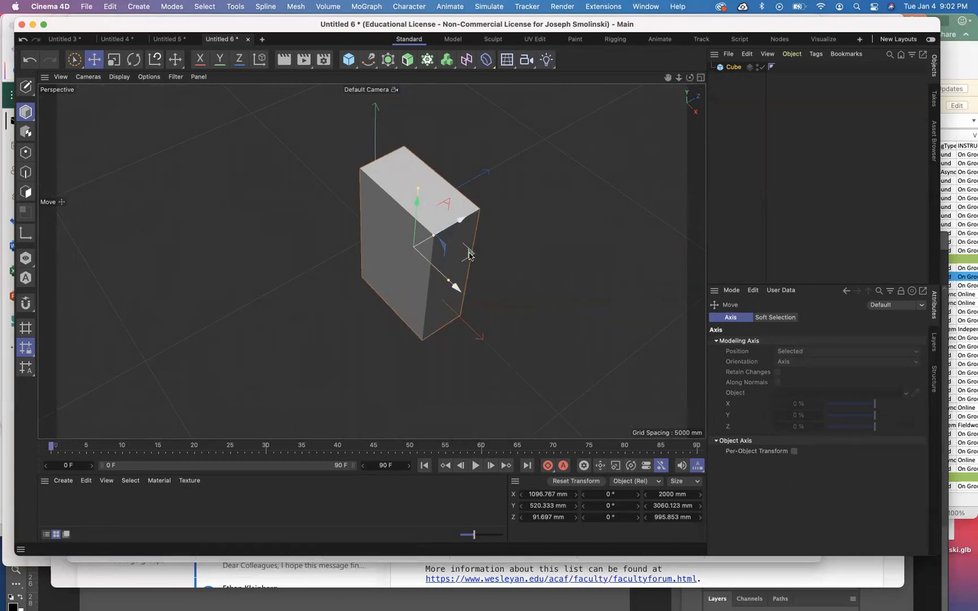
drag(469, 256, 463, 208)
drag(689, 79, 756, 63)
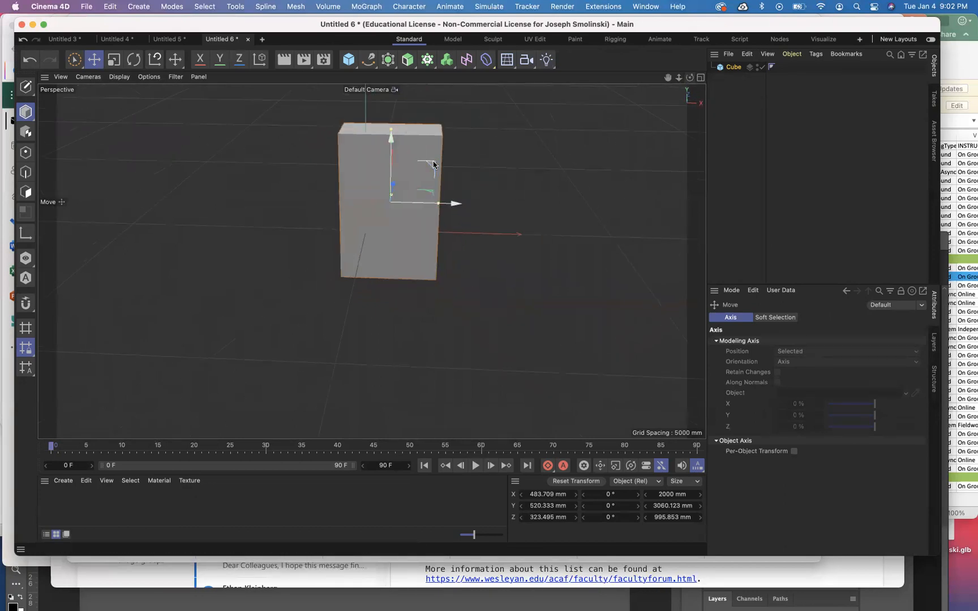
drag(433, 164, 408, 181)
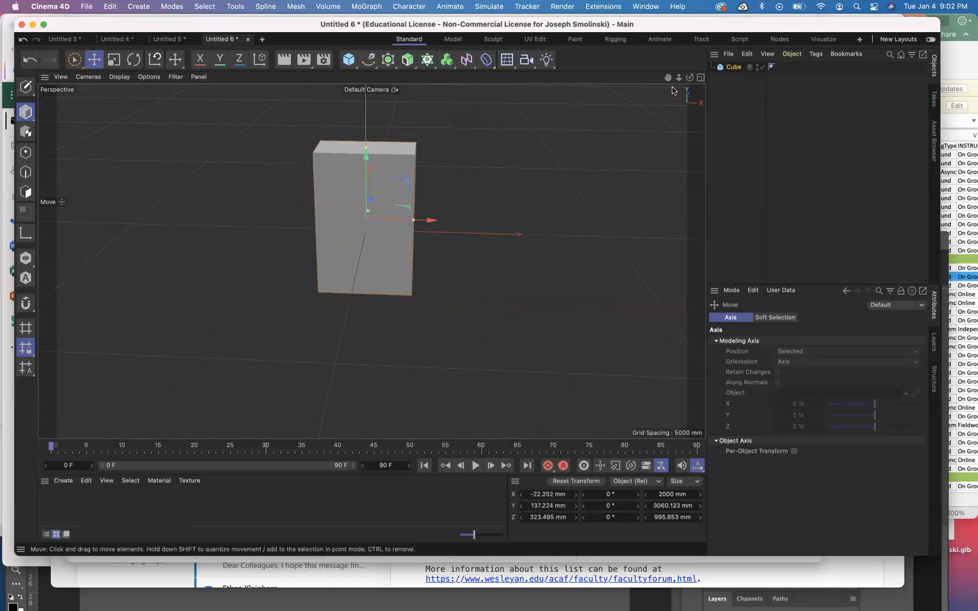
Scale the cube uniformly to about 2455 × 3756 × 1222 mm and rotate it about 31.4° around its vertical axis.
click(113, 59)
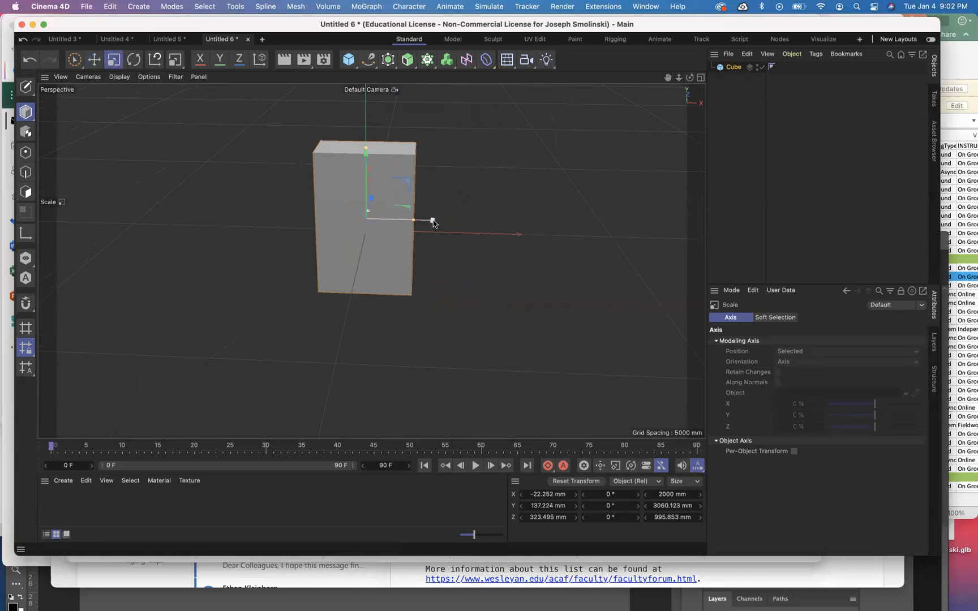
mouse_move(435, 222)
mouse_down()
mouse_move(495, 219)
mouse_move(402, 221)
mouse_move(447, 225)
mouse_up()
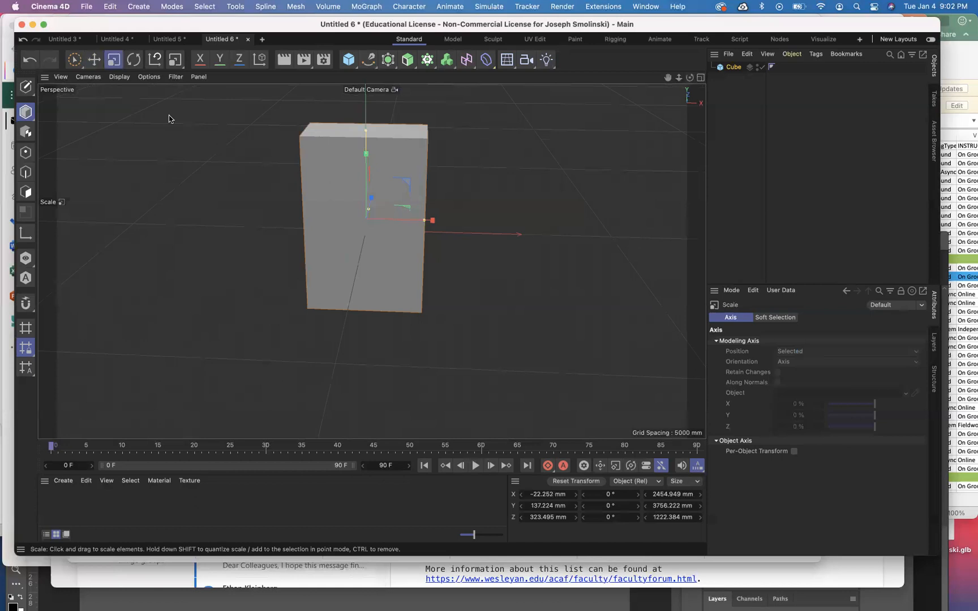
click(133, 59)
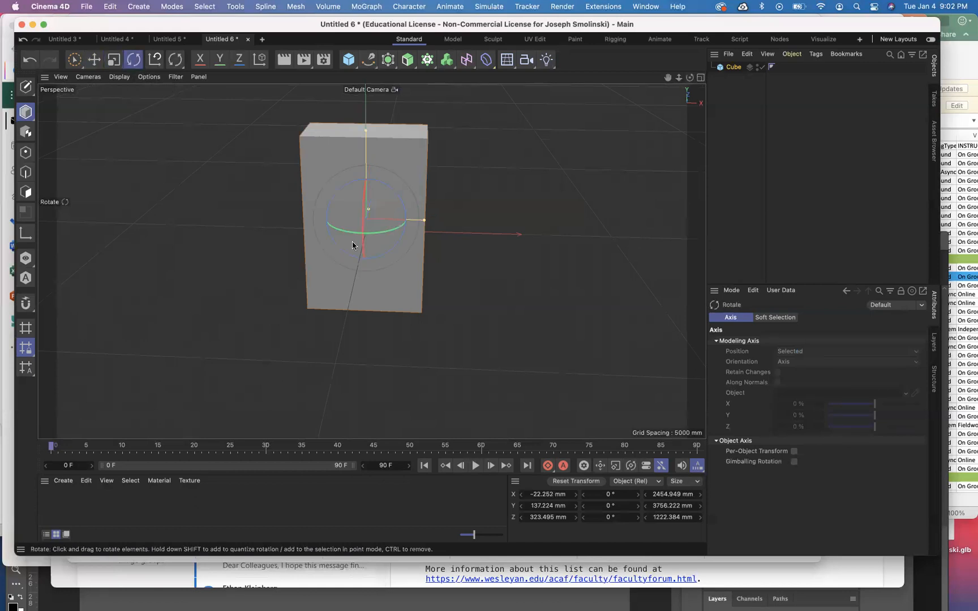
drag(447, 195, 362, 221)
key(super+z)
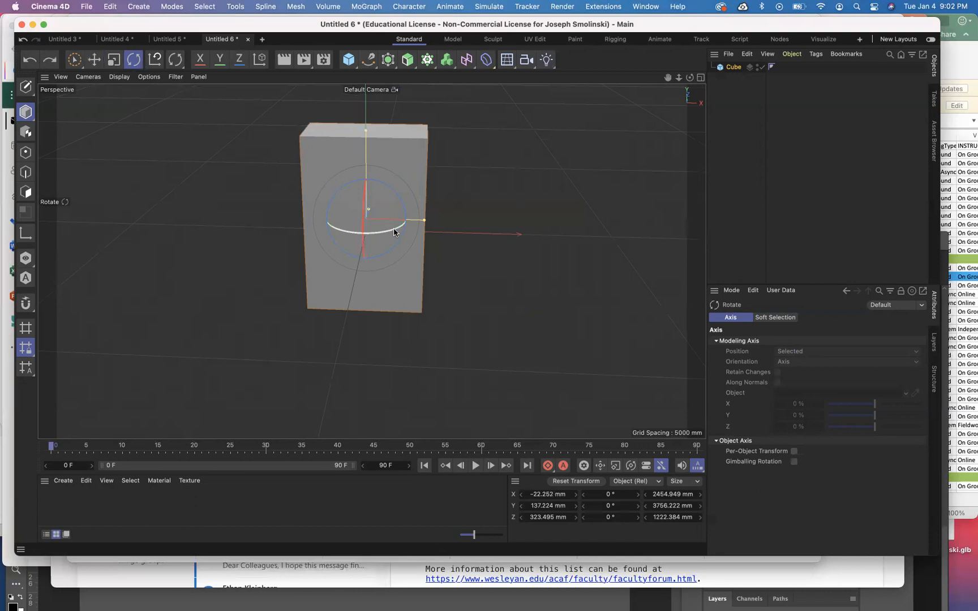
drag(394, 231, 426, 227)
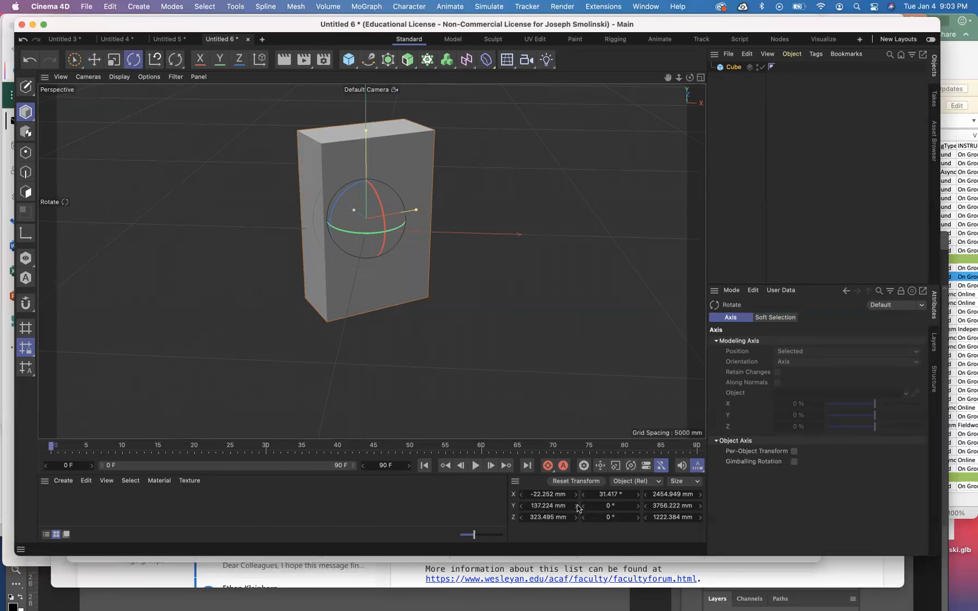
Set the cube's X, Y and Z position to 0 mm.
click(550, 494)
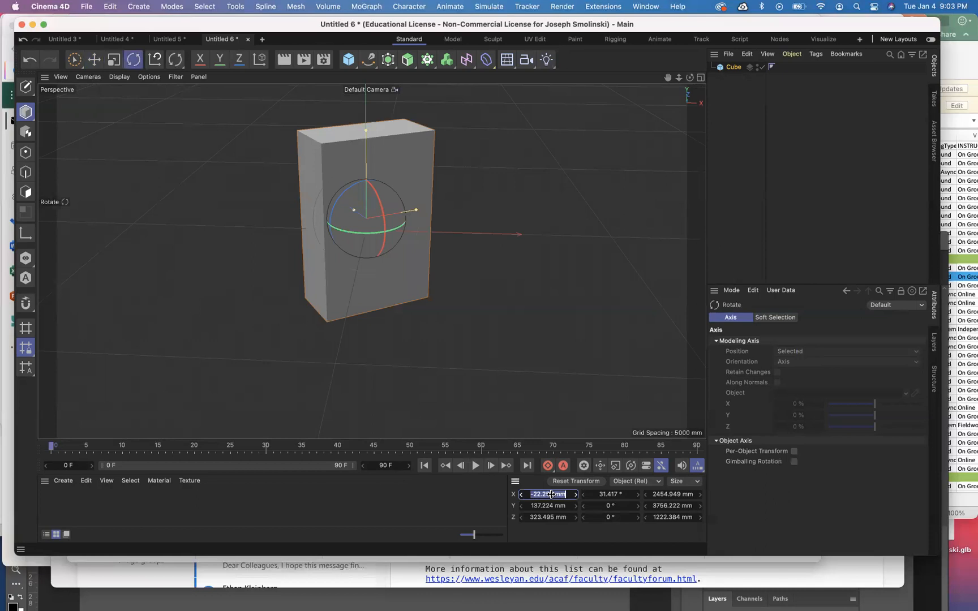
text(0)
click(550, 505)
text(0)
click(552, 517)
text(0)
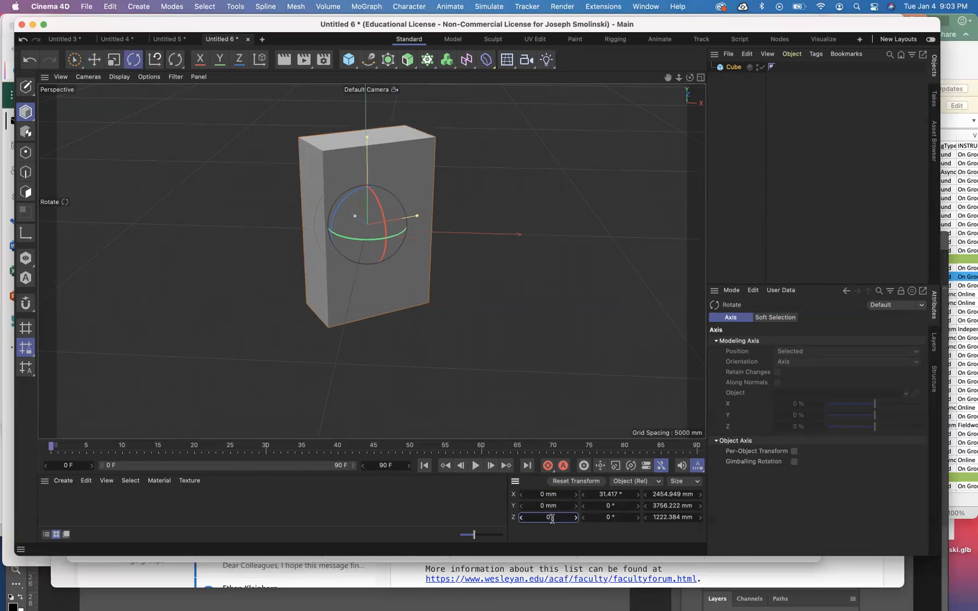
key(Return)
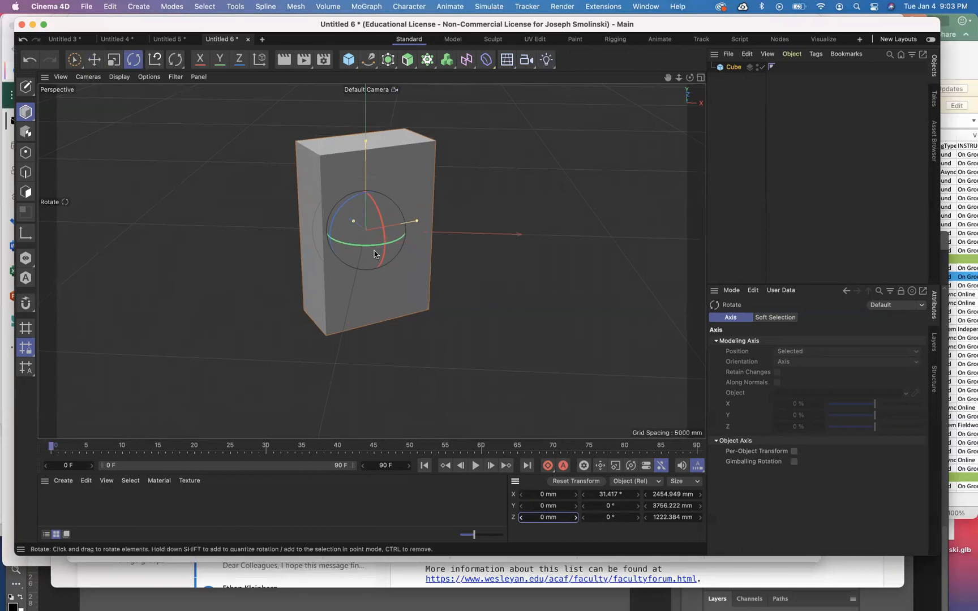
Set the cube's first rotation value, around the vertical axis, to 0°.
click(616, 494)
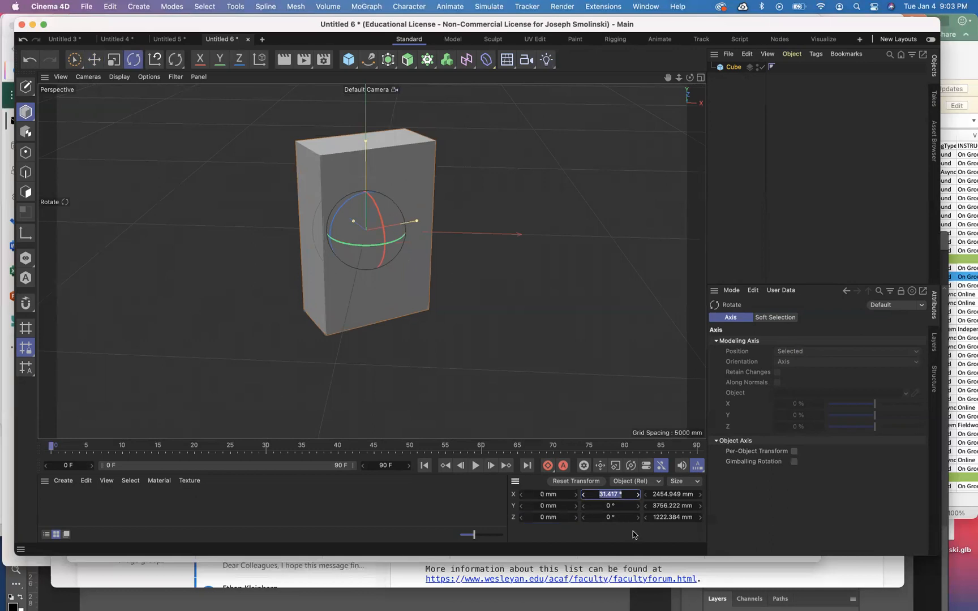
text(0)
key(Return)
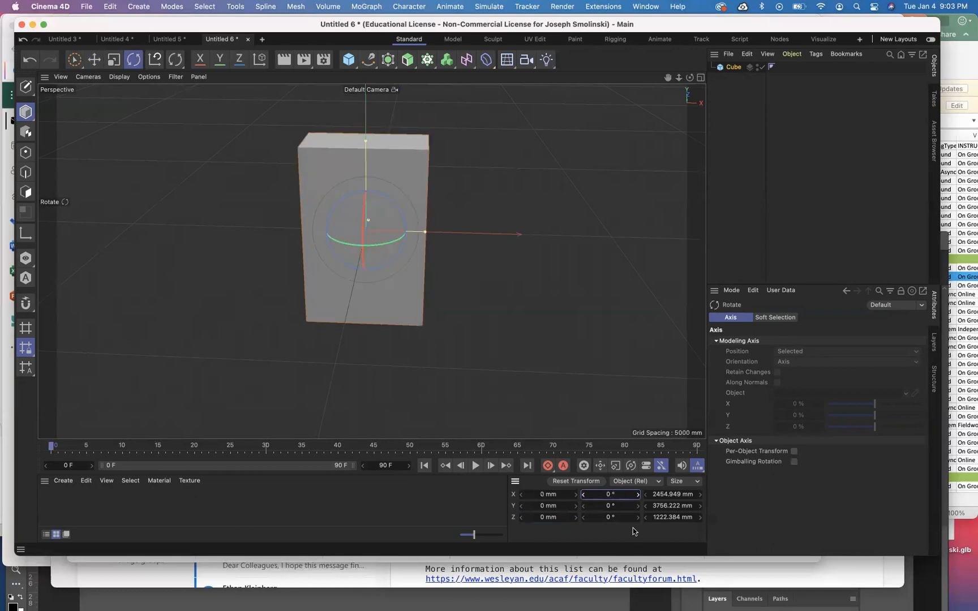
Disable and re-enable the cube in the object list, and delete it from the scene.
mouse_move(689, 77)
mouse_down()
mouse_move(712, 114)
mouse_move(688, 60)
mouse_move(688, 77)
mouse_up()
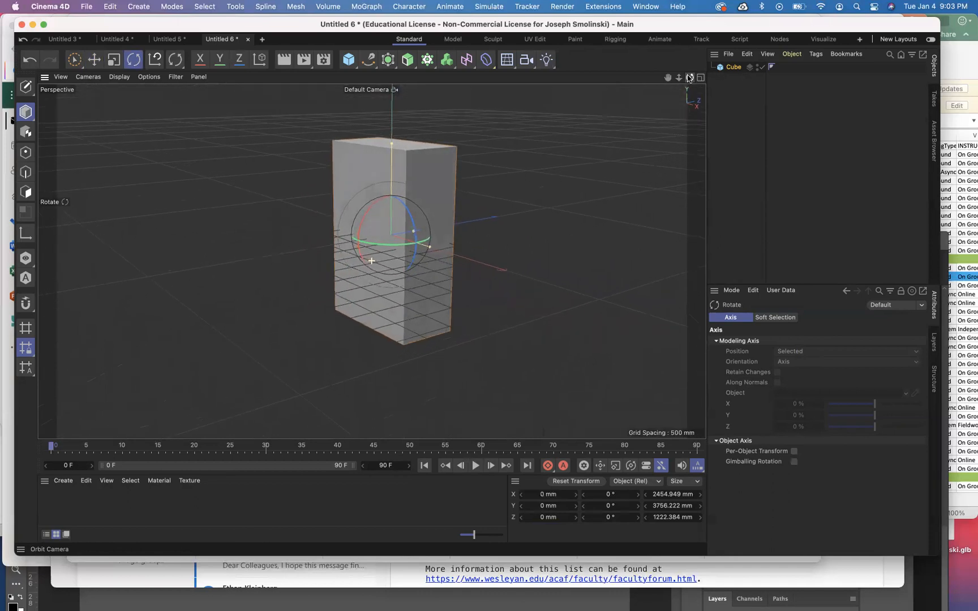
click(734, 68)
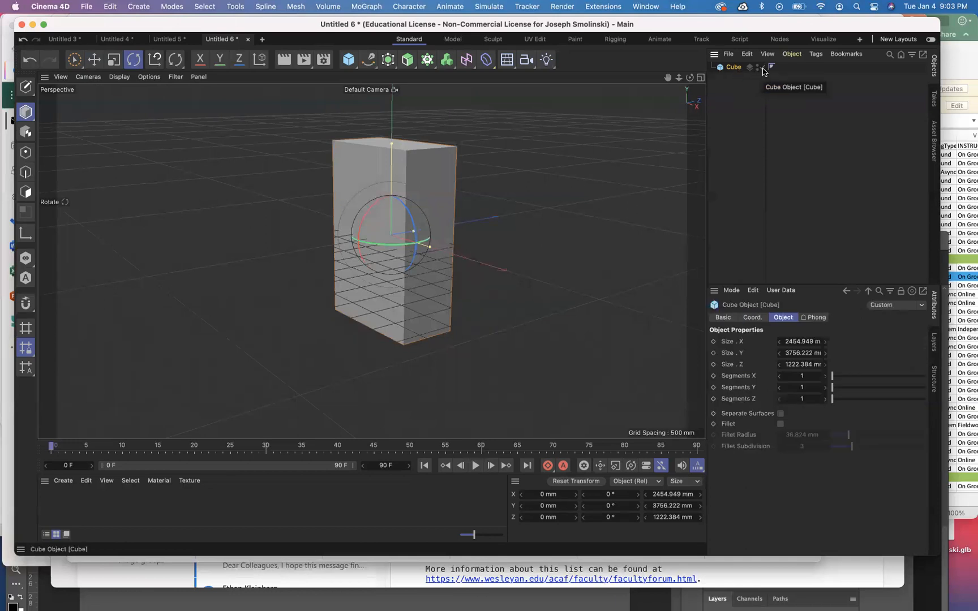
click(762, 69)
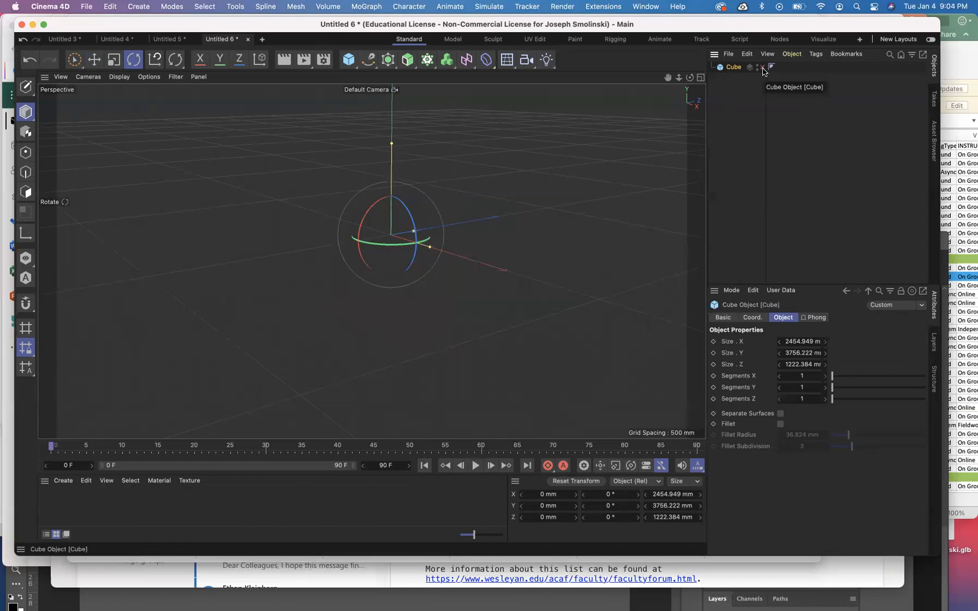
click(763, 69)
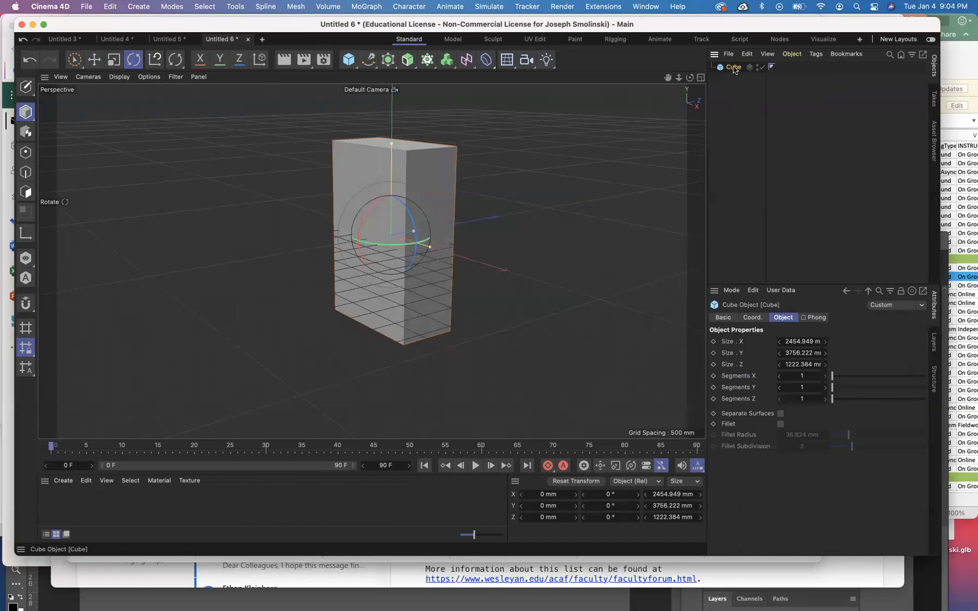
key(BackSpace)
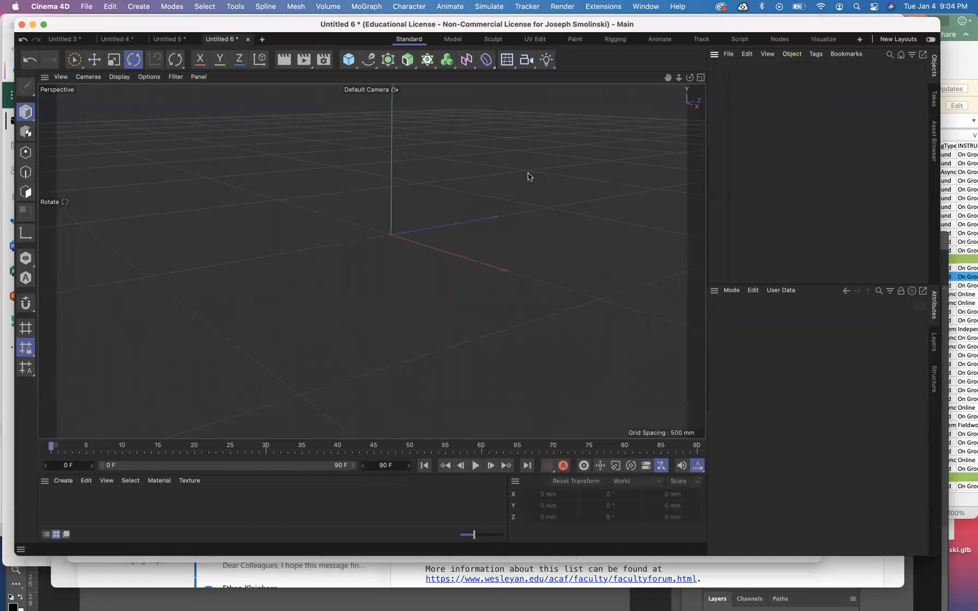
Add a MoGraph Text object to the scene and change its text to "Remember".
click(428, 61)
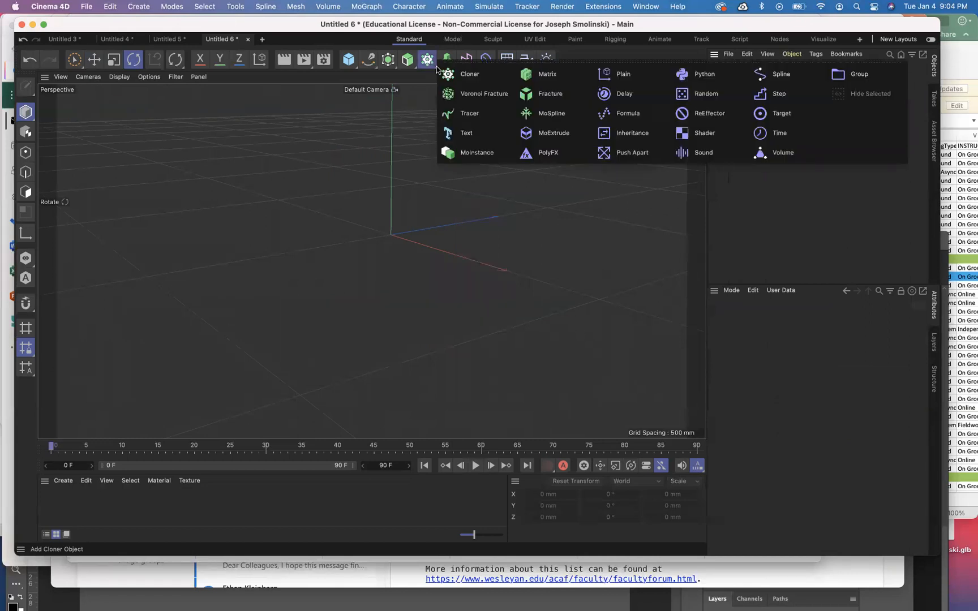
click(454, 133)
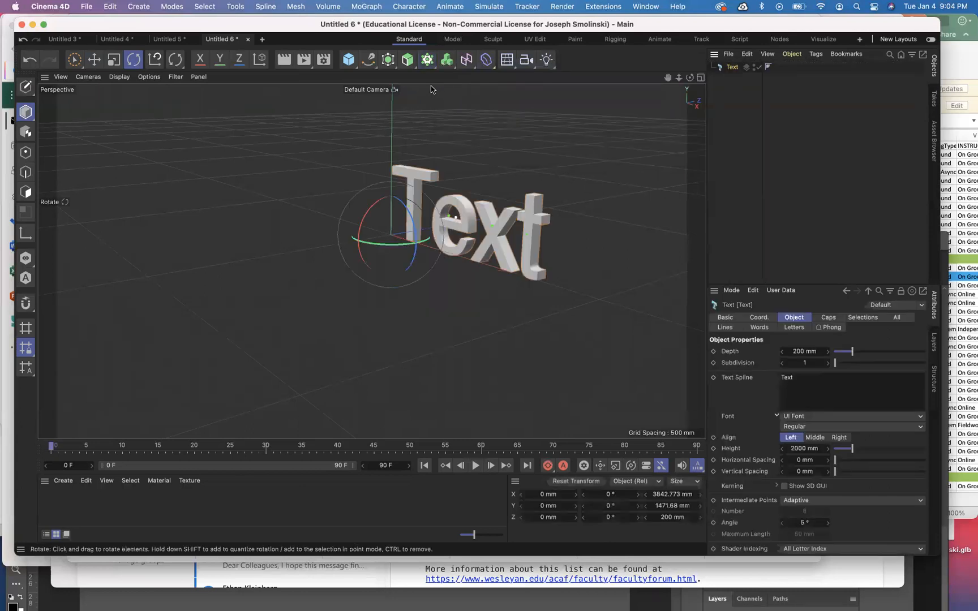
click(369, 63)
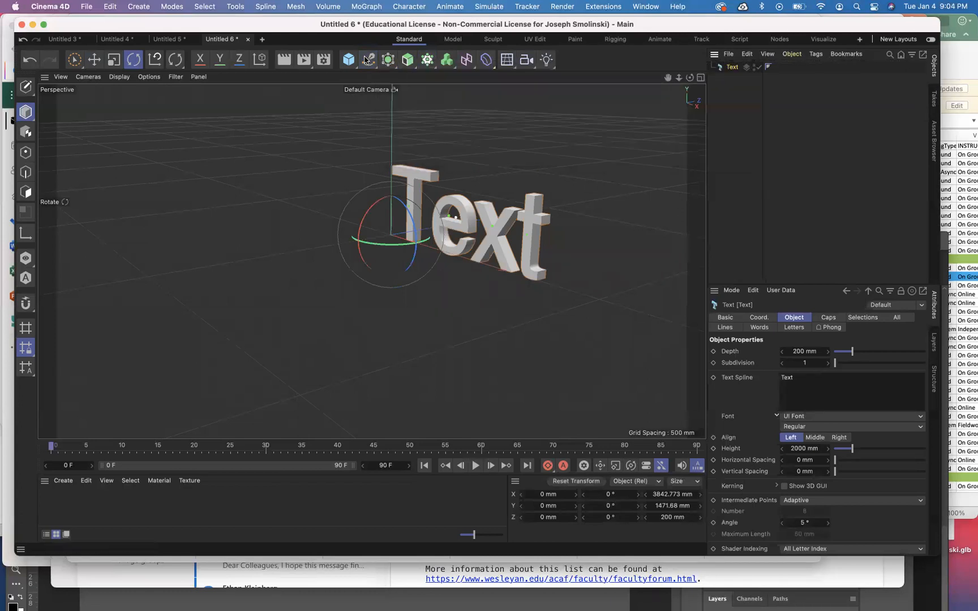
click(429, 66)
drag(797, 377, 777, 378)
text(Remember)
click(759, 390)
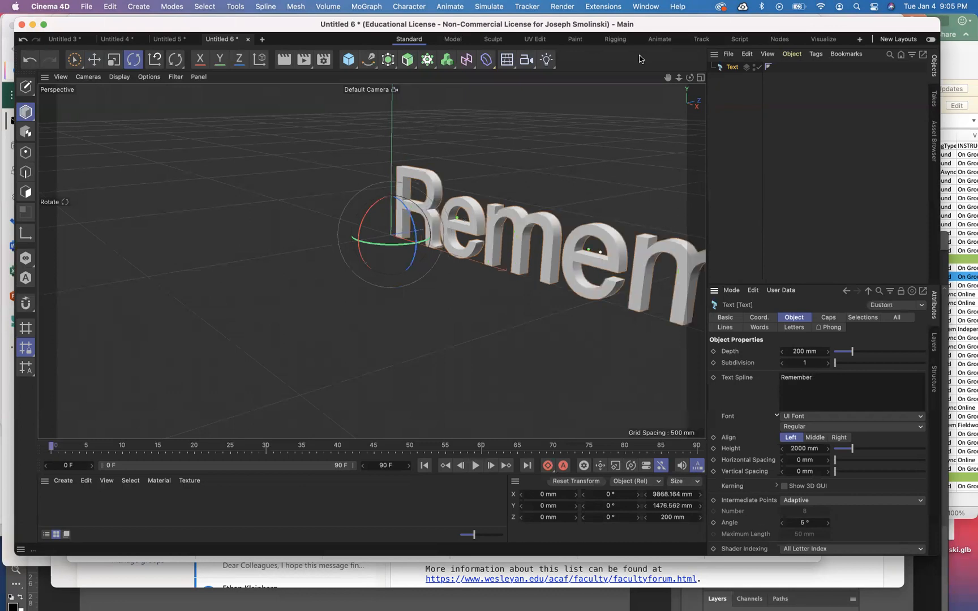
Add "Me" as a second line below "Remember" in the text object.
drag(669, 77, 464, 49)
drag(689, 78, 717, 79)
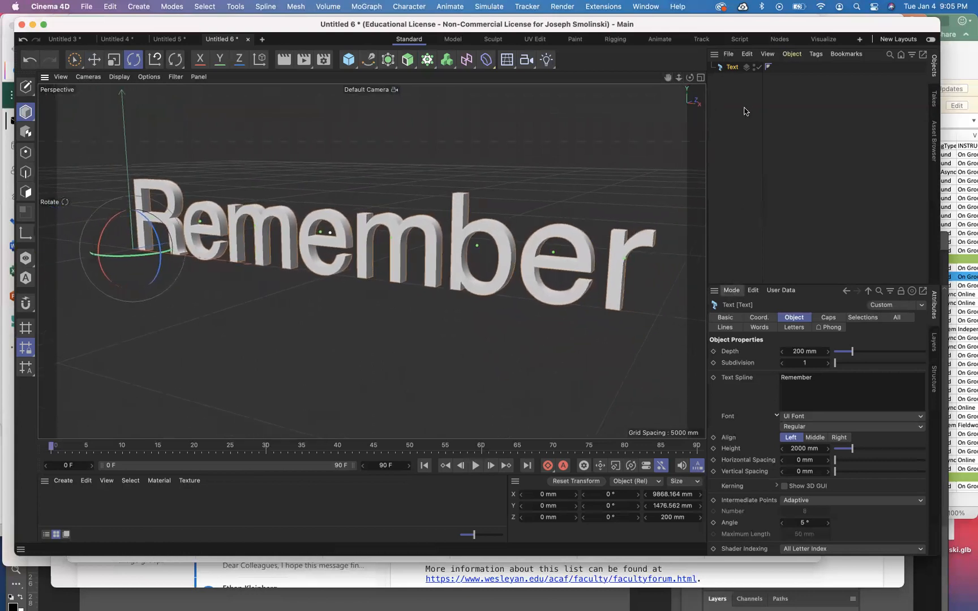
click(814, 378)
click(761, 396)
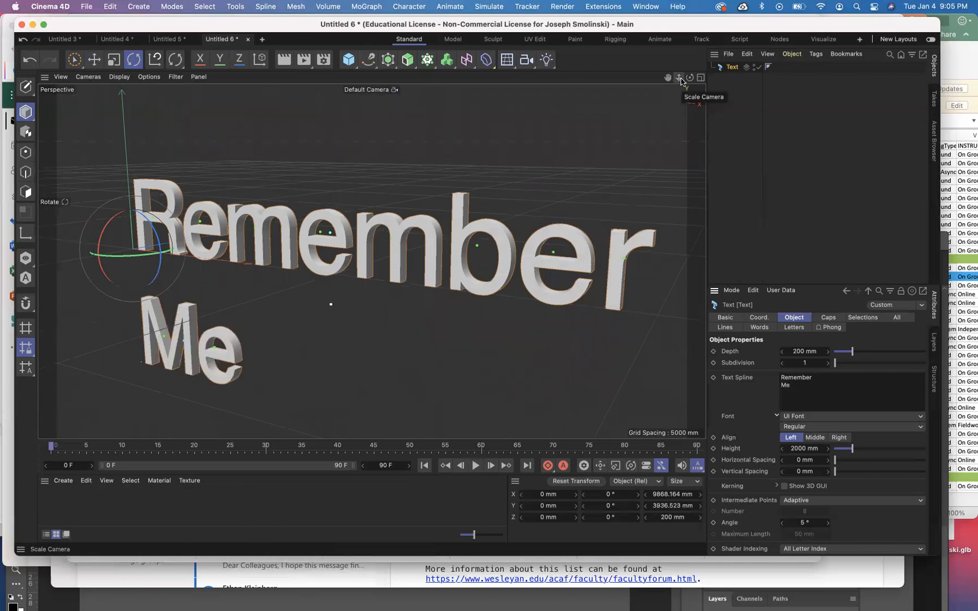
Set the text alignment to Middle, try Right, and return it to Middle.
mouse_move(689, 77)
mouse_down()
mouse_move(712, 68)
mouse_move(689, 79)
mouse_up()
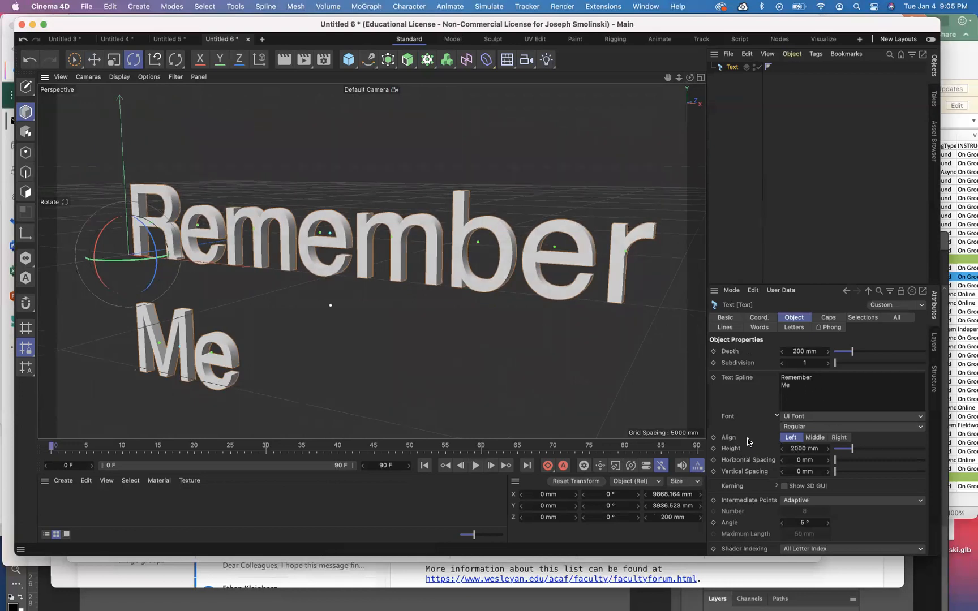
click(815, 438)
drag(668, 78, 371, 262)
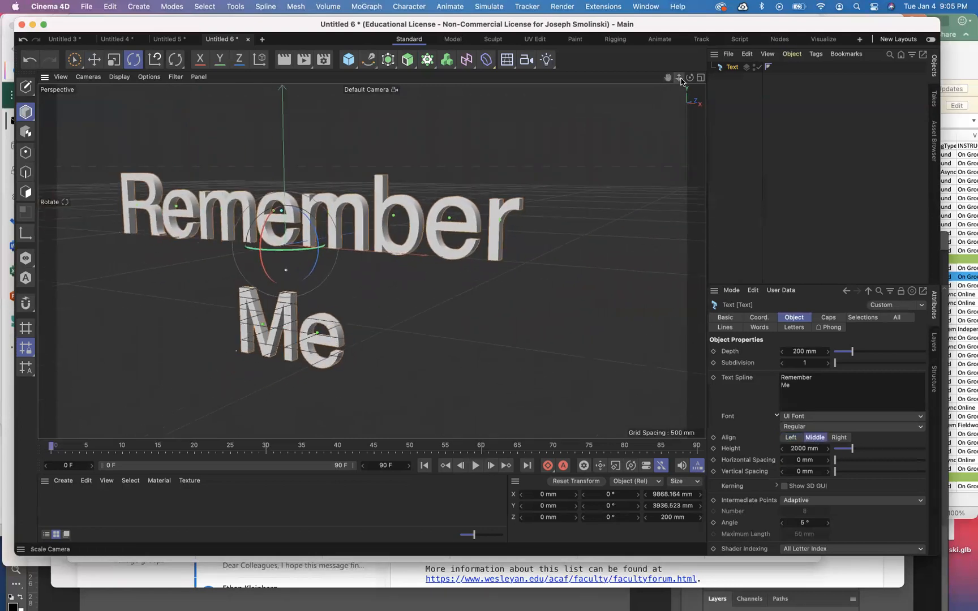
drag(689, 77, 434, 262)
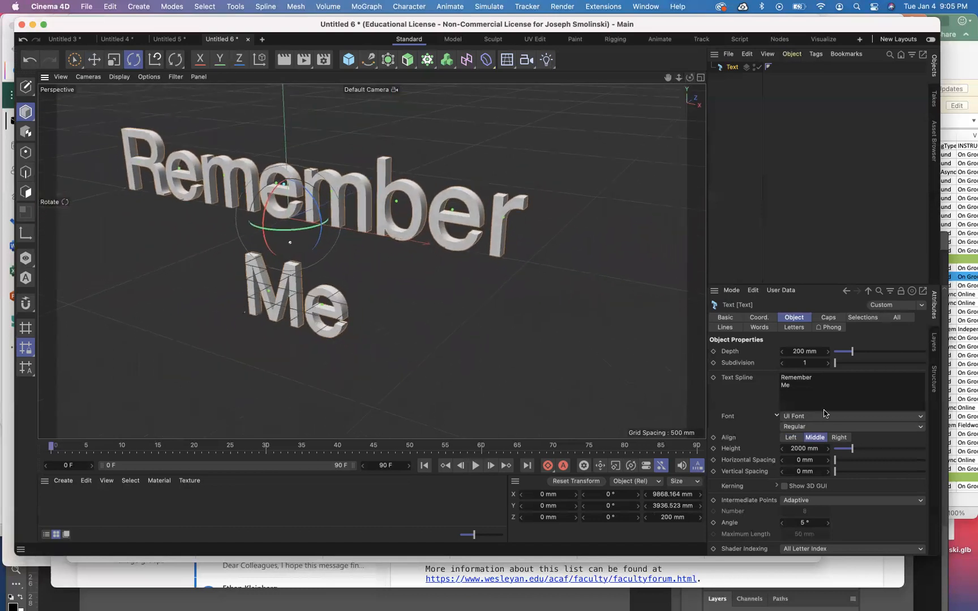
click(838, 438)
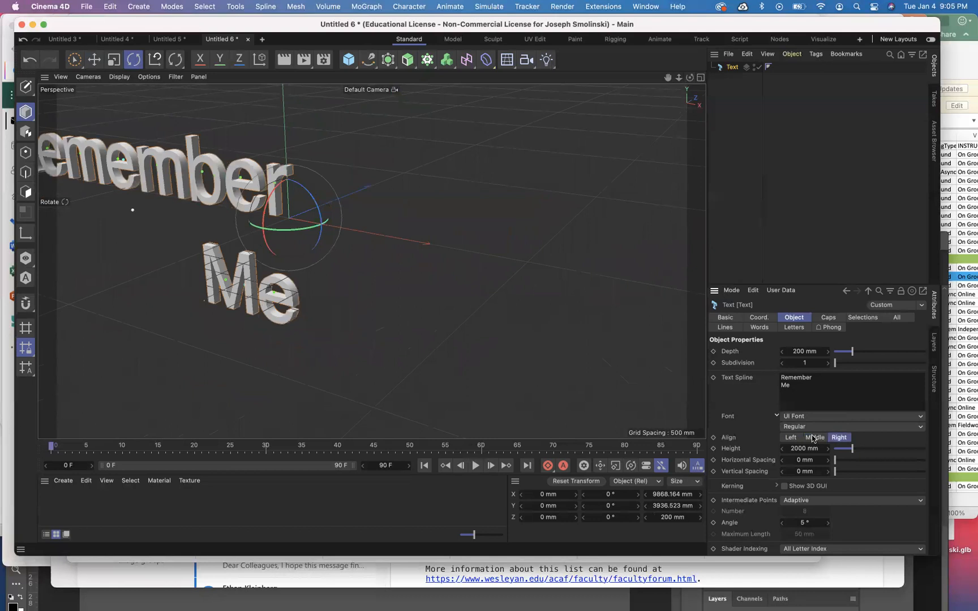
click(813, 437)
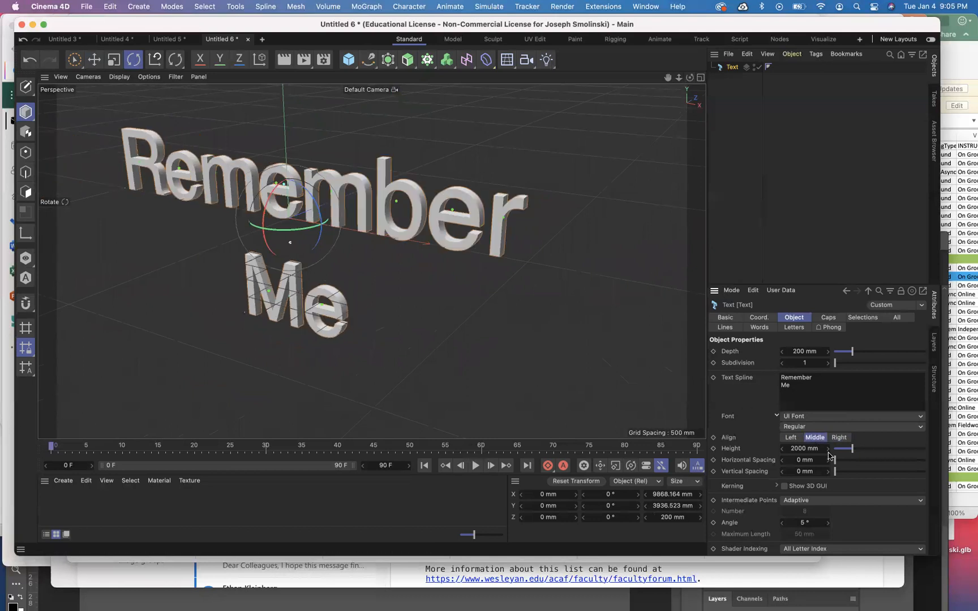
Set the text's horizontal spacing to 190 mm and its vertical spacing to 20 mm.
drag(836, 461, 720, 474)
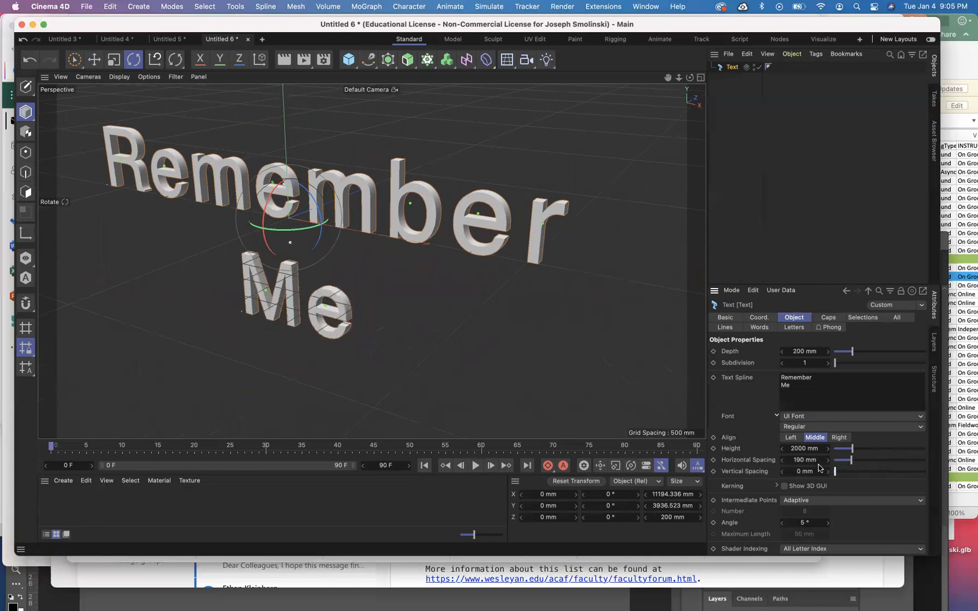
click(799, 472)
text(150)
key(Return)
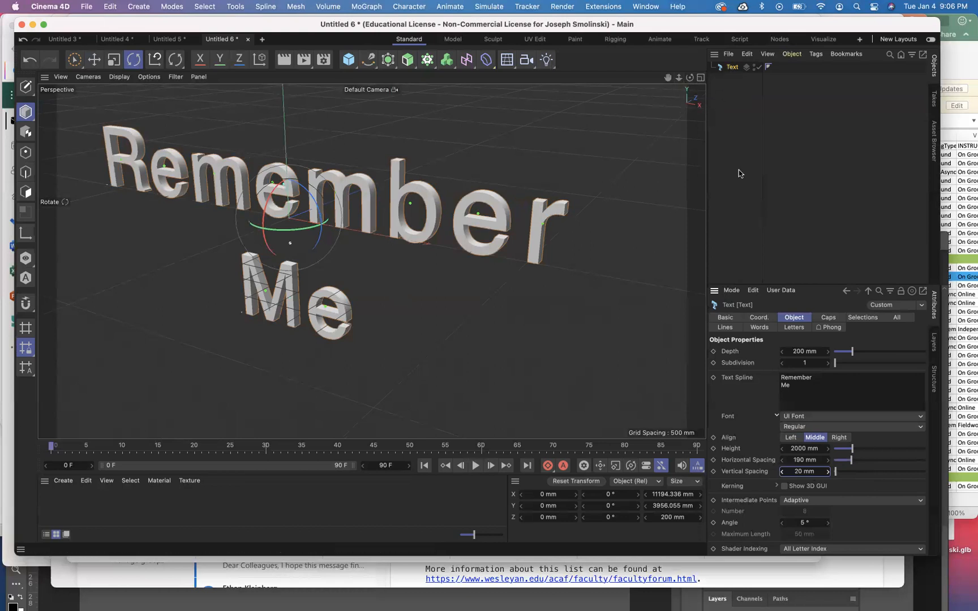
Remove the second line "Me" from the text and add a separate MoGraph Text object reading "ME".
double_click(804, 387)
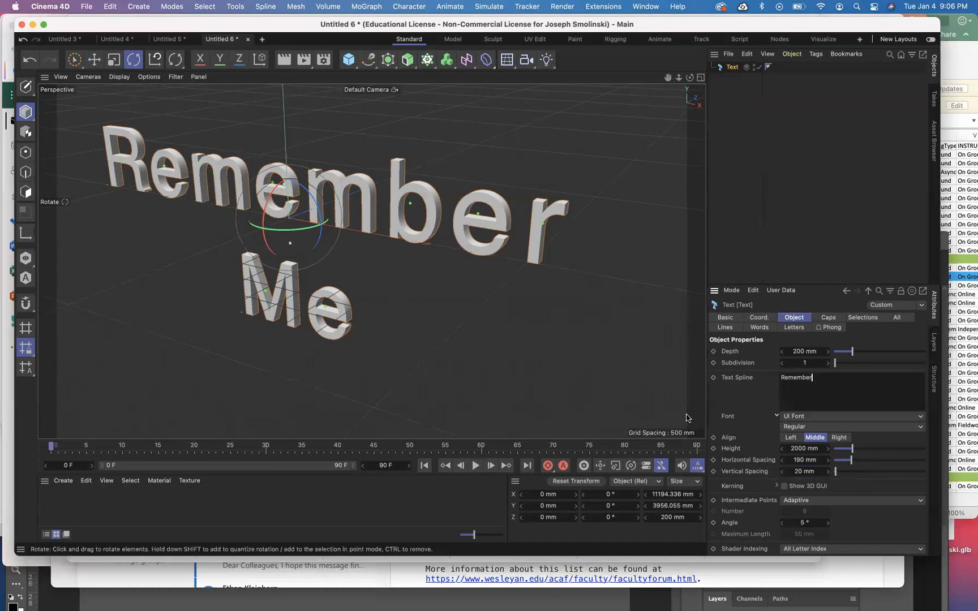
click(737, 391)
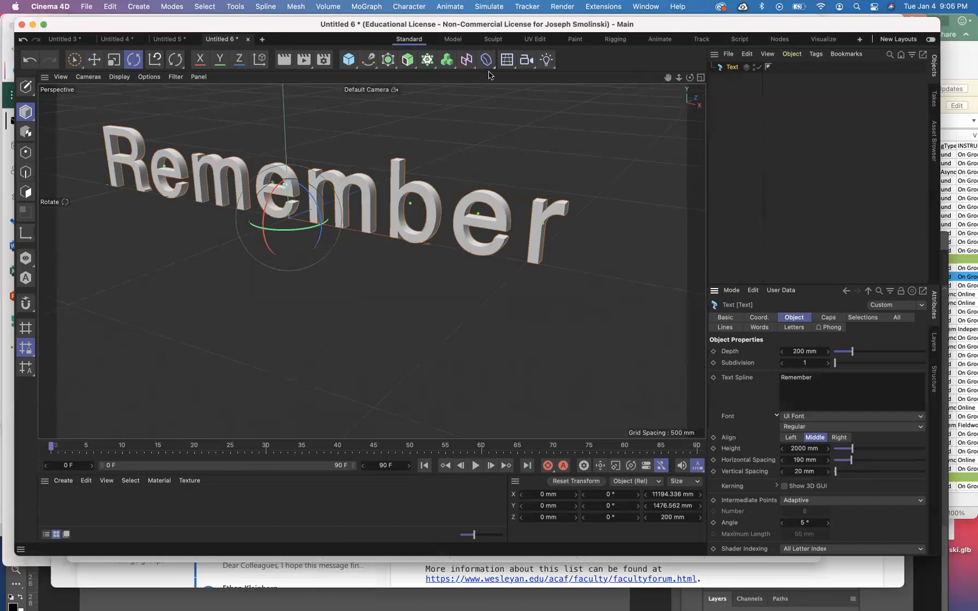
click(427, 60)
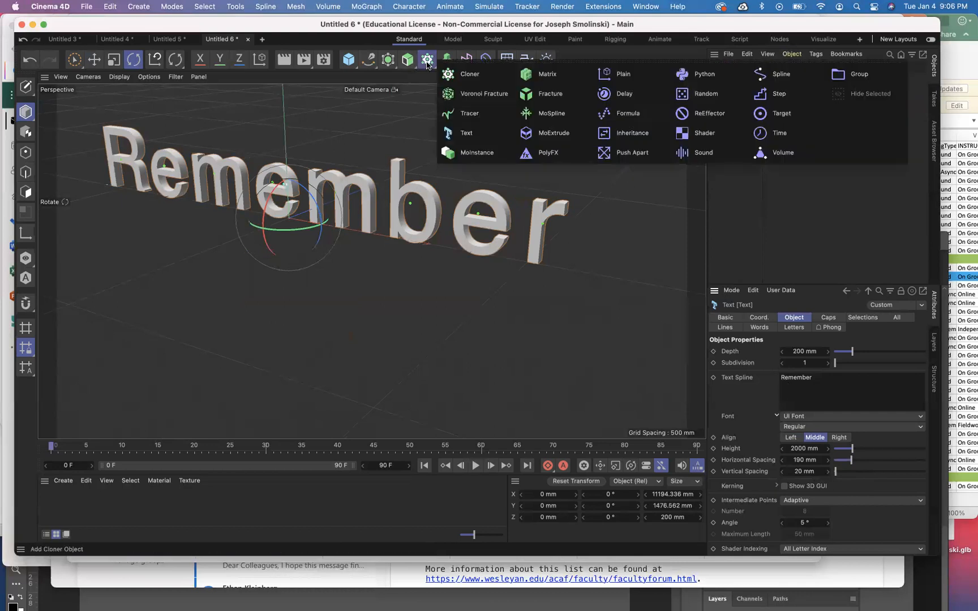
click(465, 133)
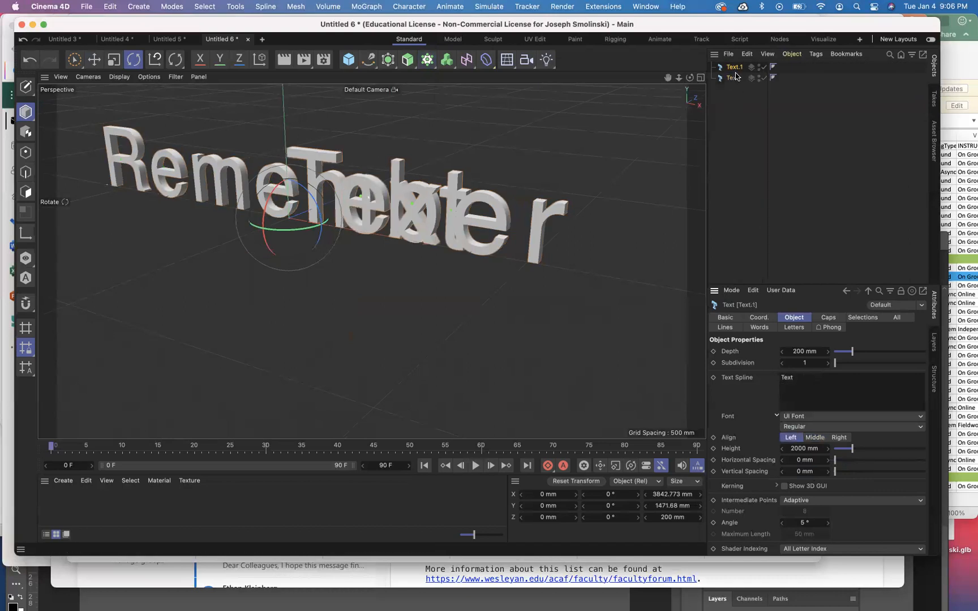
double_click(800, 377)
text(ME)
click(756, 406)
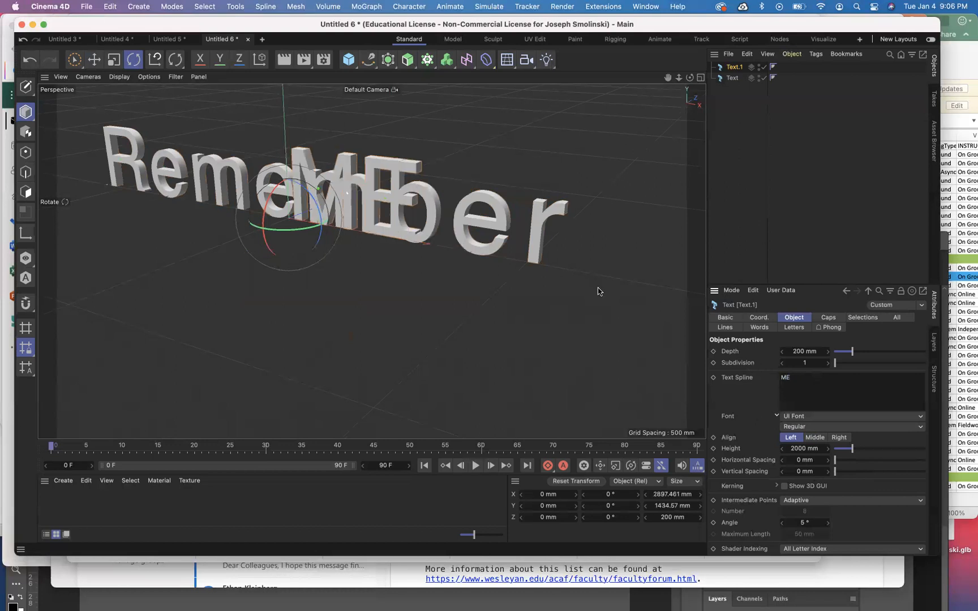
Align the "ME" text to Middle and move it down below "Remember", to a Y position of about -1461 mm.
click(816, 437)
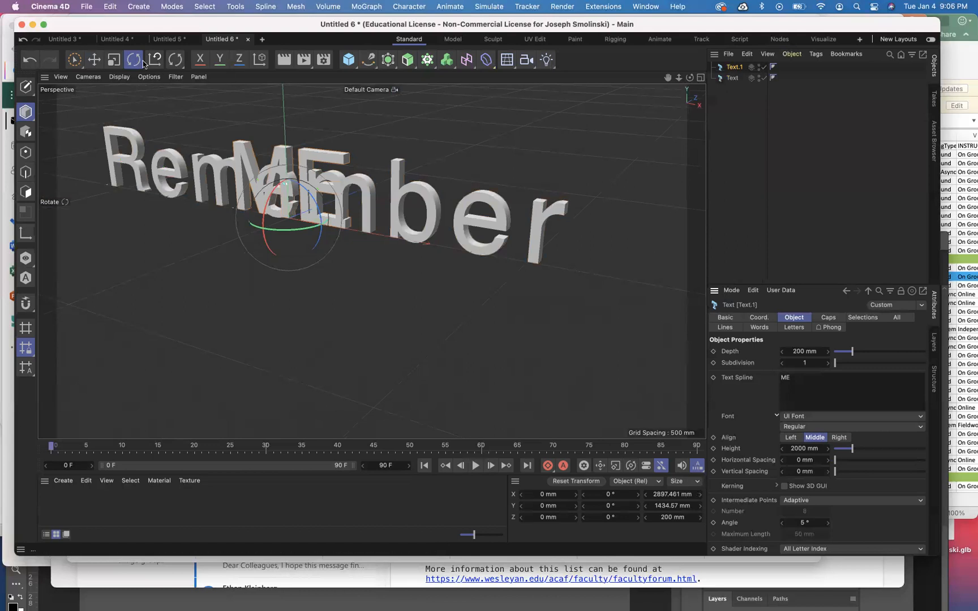
click(93, 59)
drag(286, 153, 277, 258)
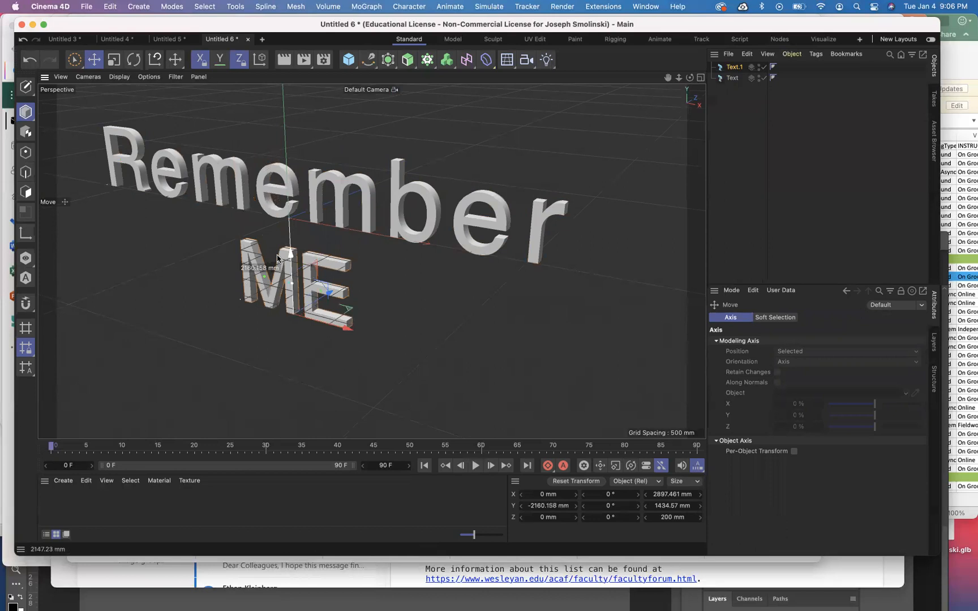
click(735, 67)
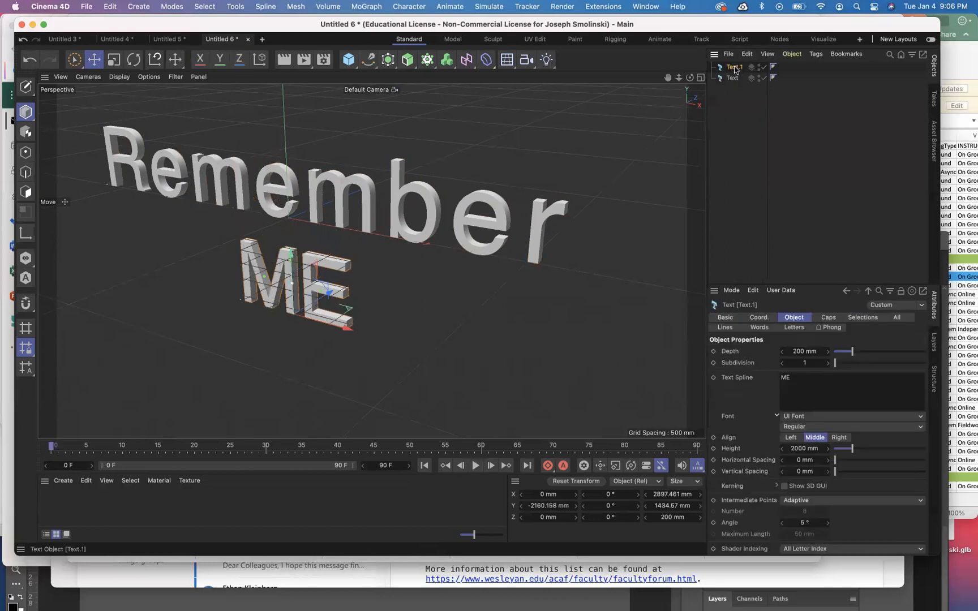
drag(281, 256, 289, 224)
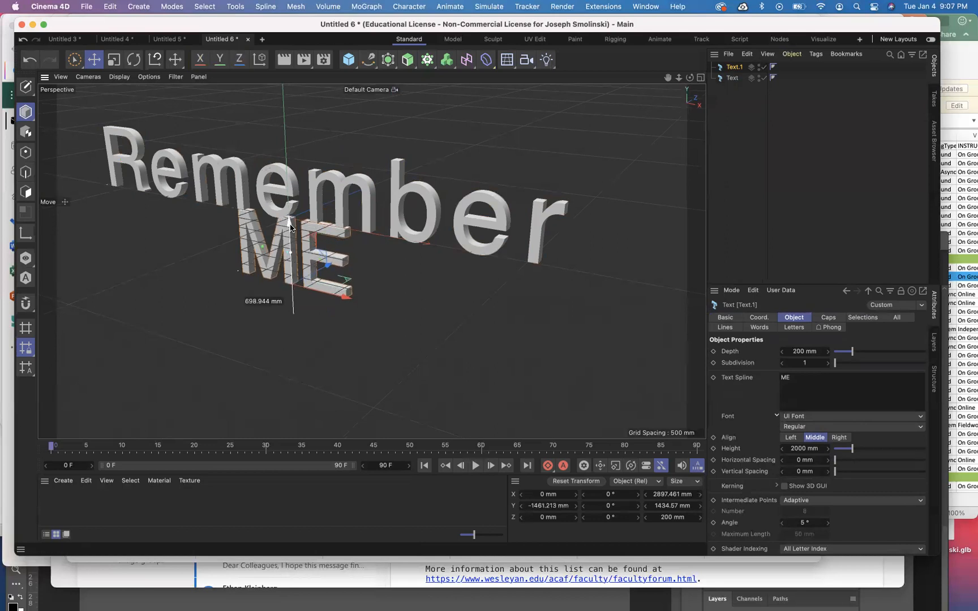
Enlarge the "ME" text to a height of 7830 mm and position it directly beneath "Remember", at about X -150 mm, Y -5579 mm.
drag(854, 451, 907, 429)
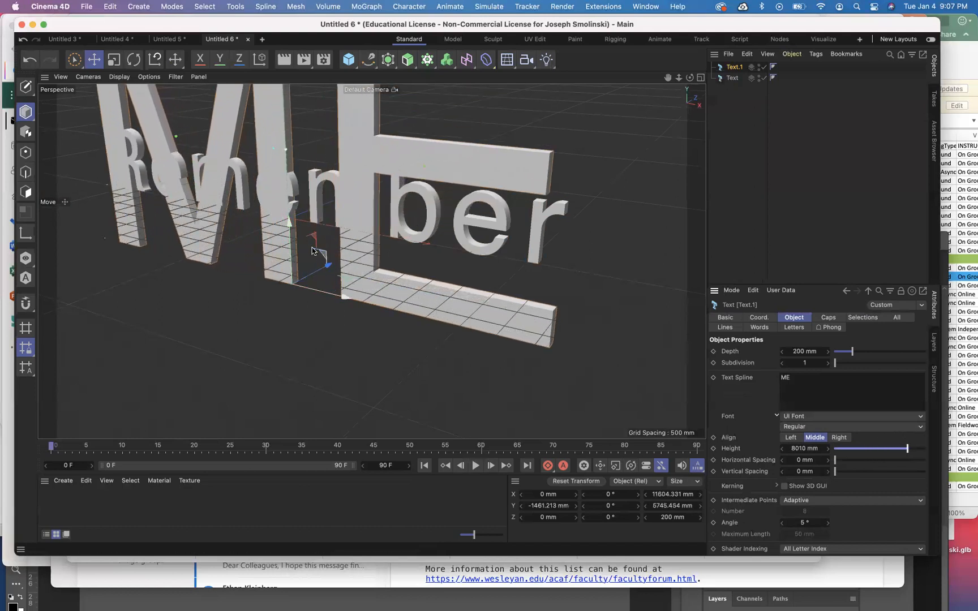
drag(290, 225, 299, 384)
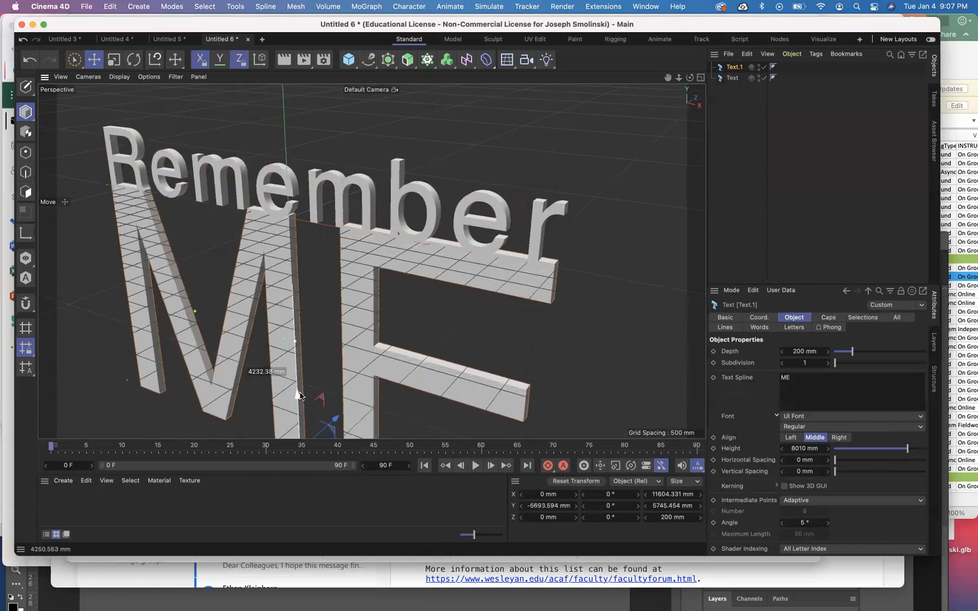
drag(678, 78, 645, 80)
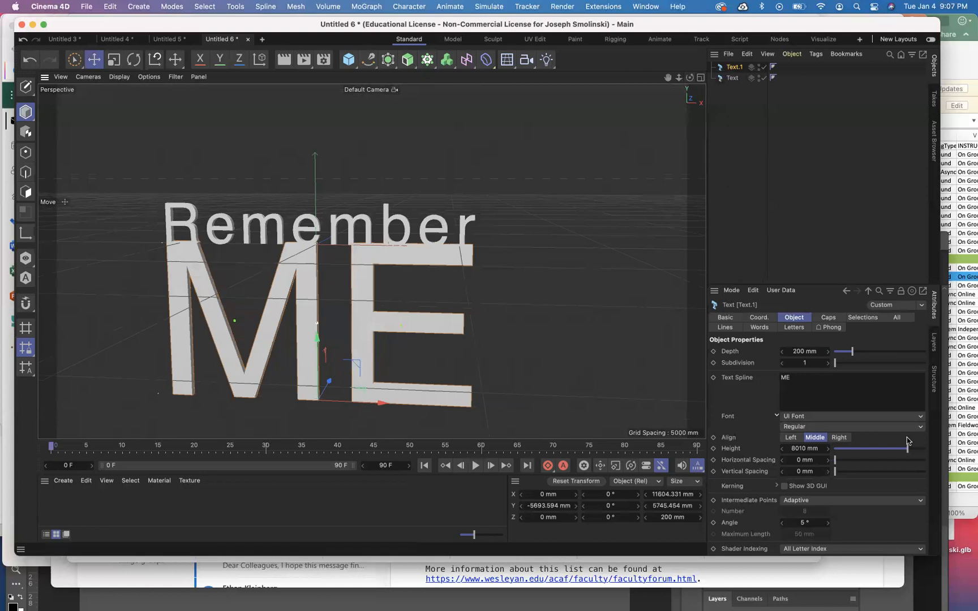
drag(908, 450, 905, 449)
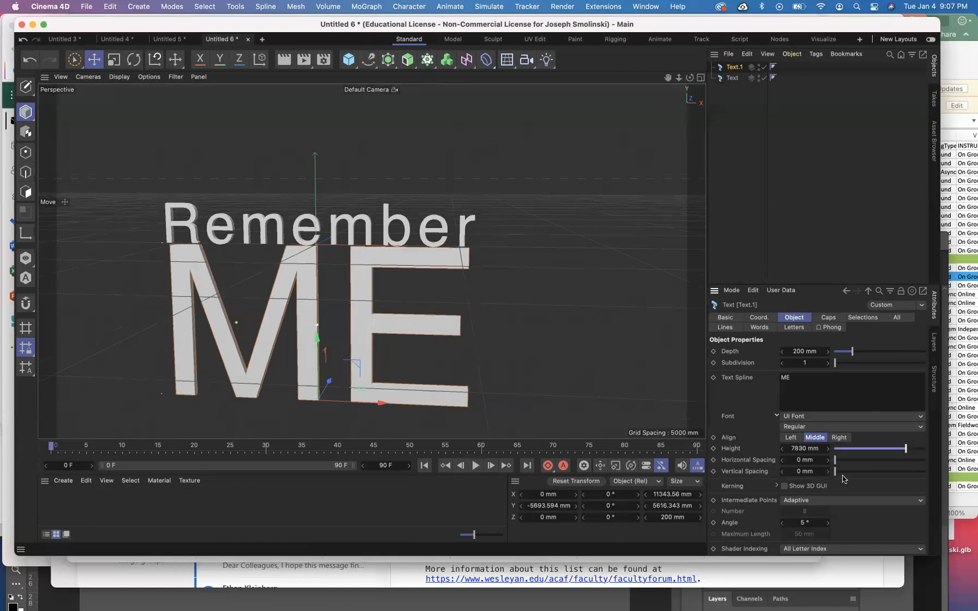
drag(362, 398, 372, 402)
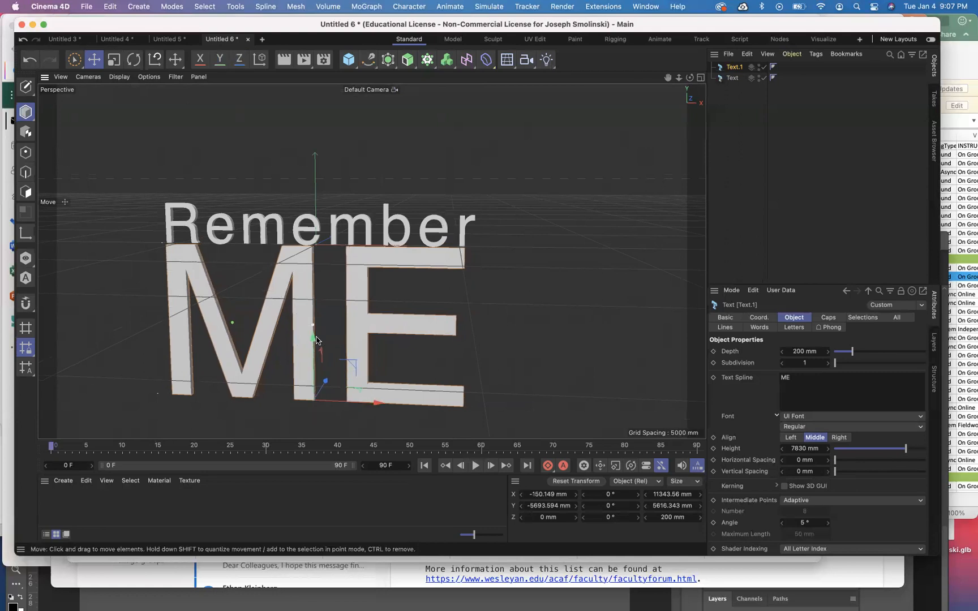
drag(313, 338, 311, 334)
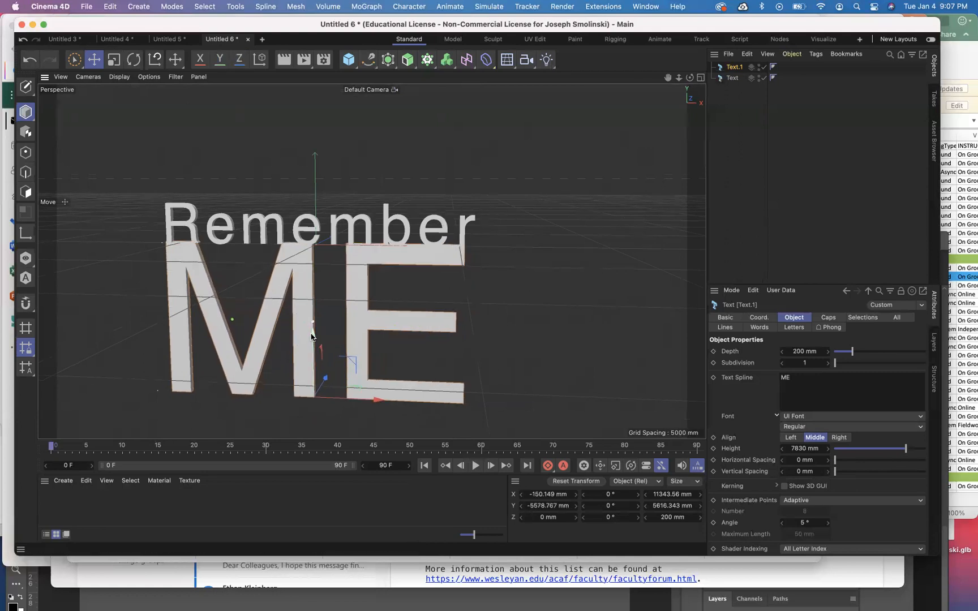
Set the depth of the "ME" text to 2000 mm.
drag(689, 77, 838, 81)
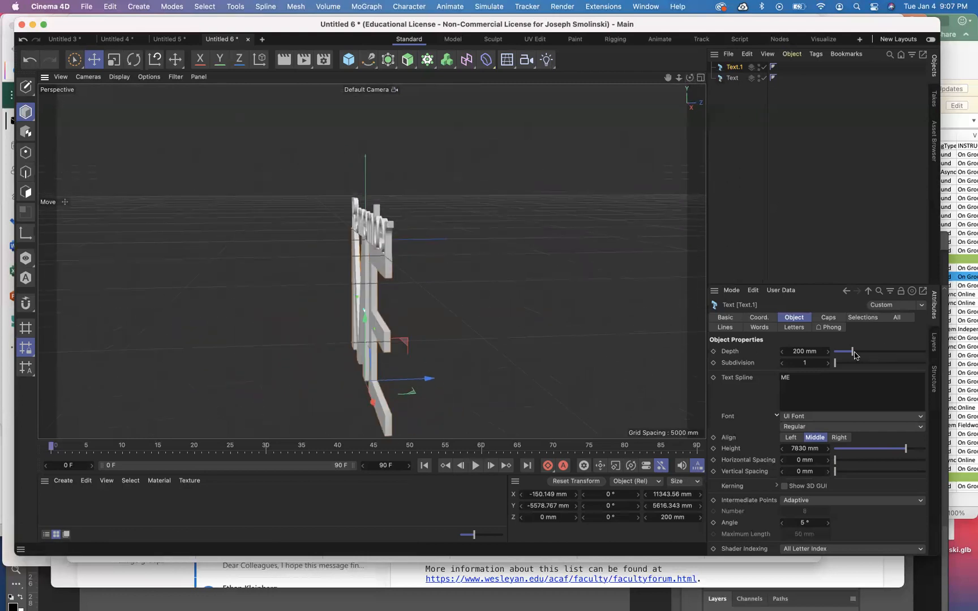
drag(851, 354, 970, 348)
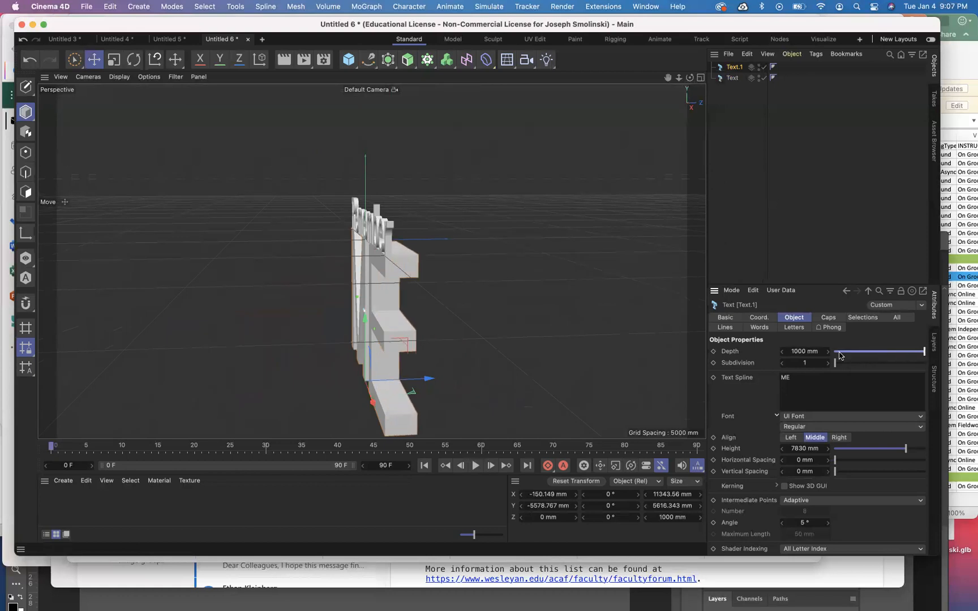
click(798, 350)
text(2000)
key(Return)
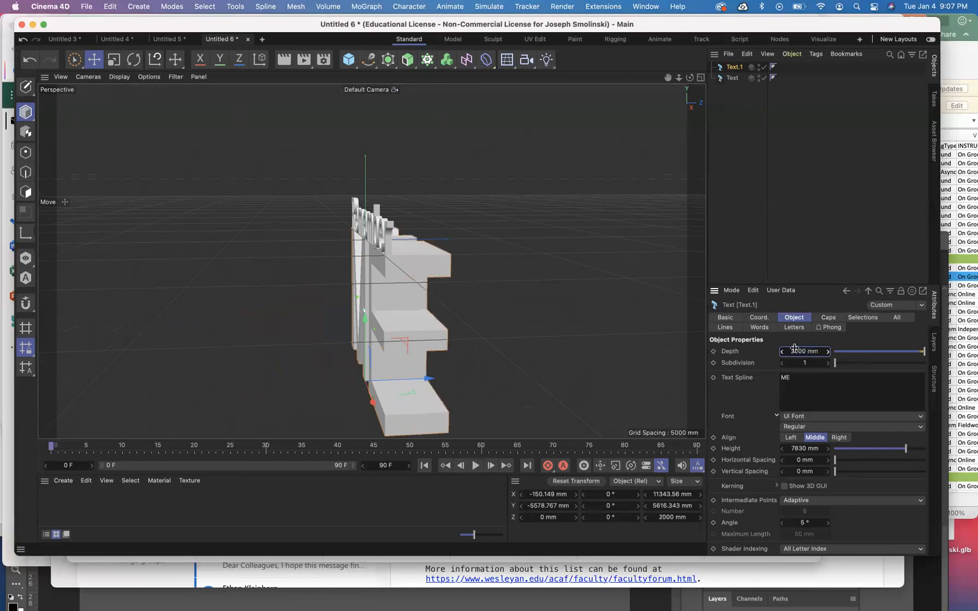
Set the depth of the "Remember" text to 2000 mm and view both words from a raised front angle.
click(732, 77)
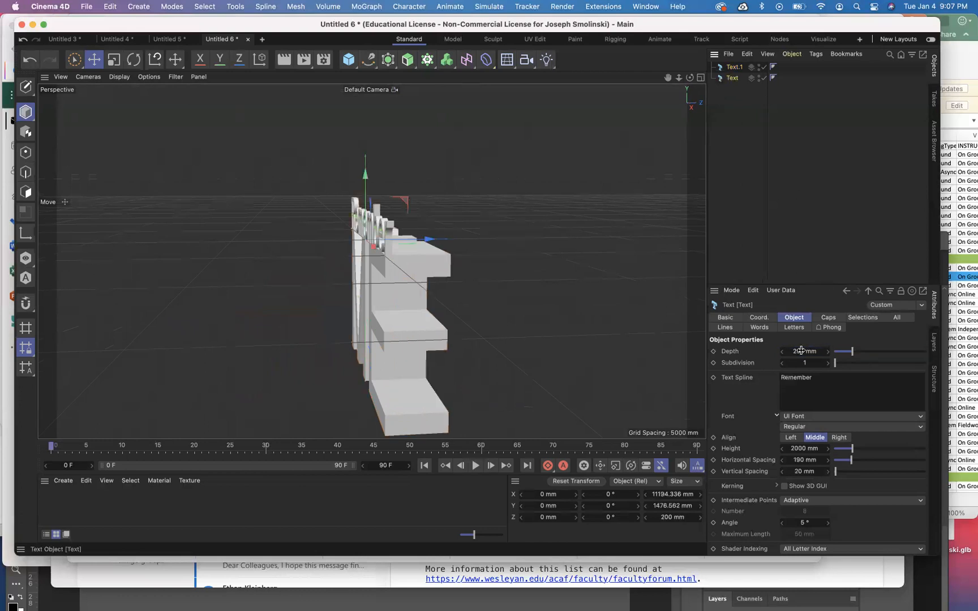
click(799, 351)
text(2)
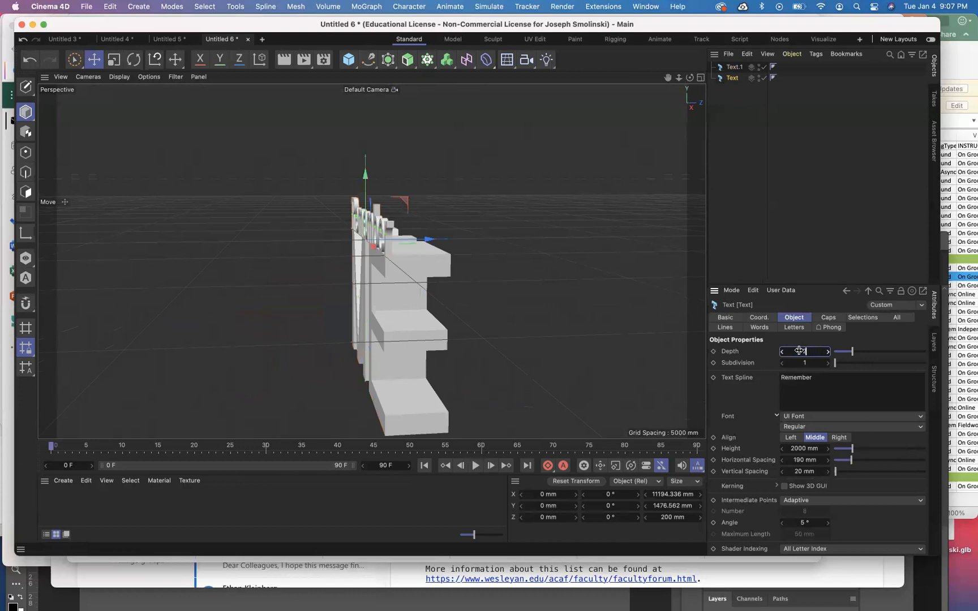
text(000)
key(Return)
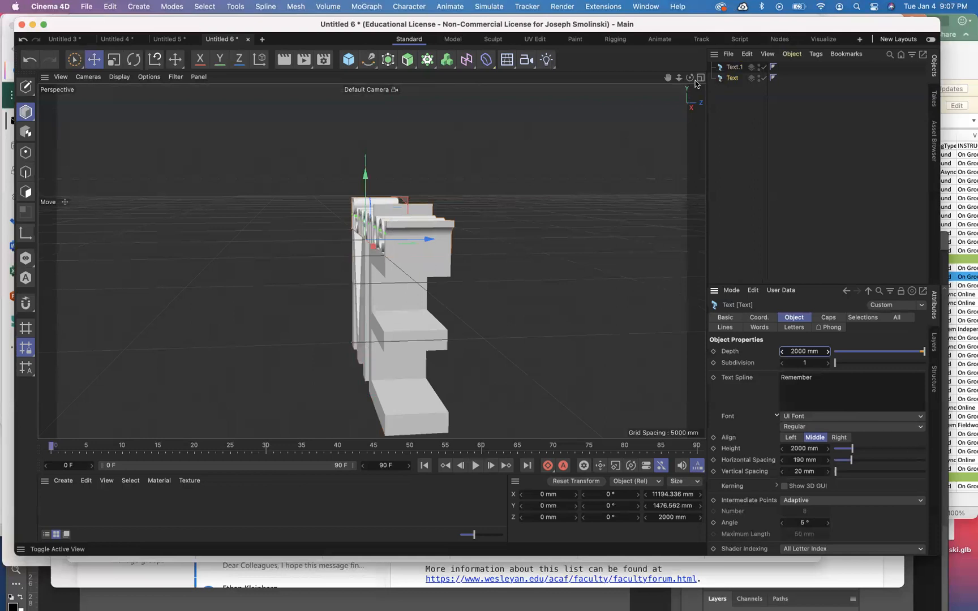
drag(689, 77, 690, 100)
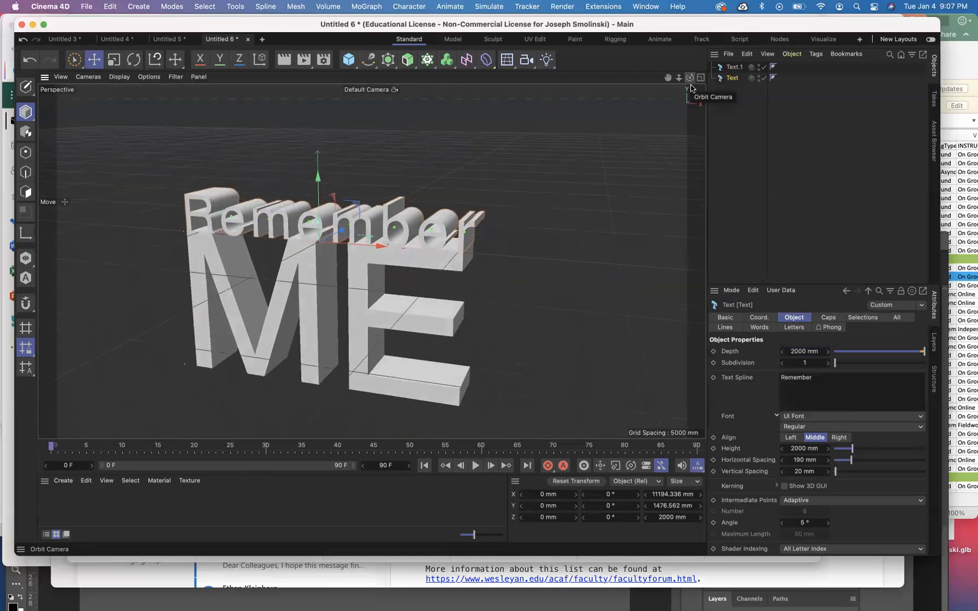
Try rotating the "ME" text around its vertical axis to about 184°, and undo the rotation.
click(734, 66)
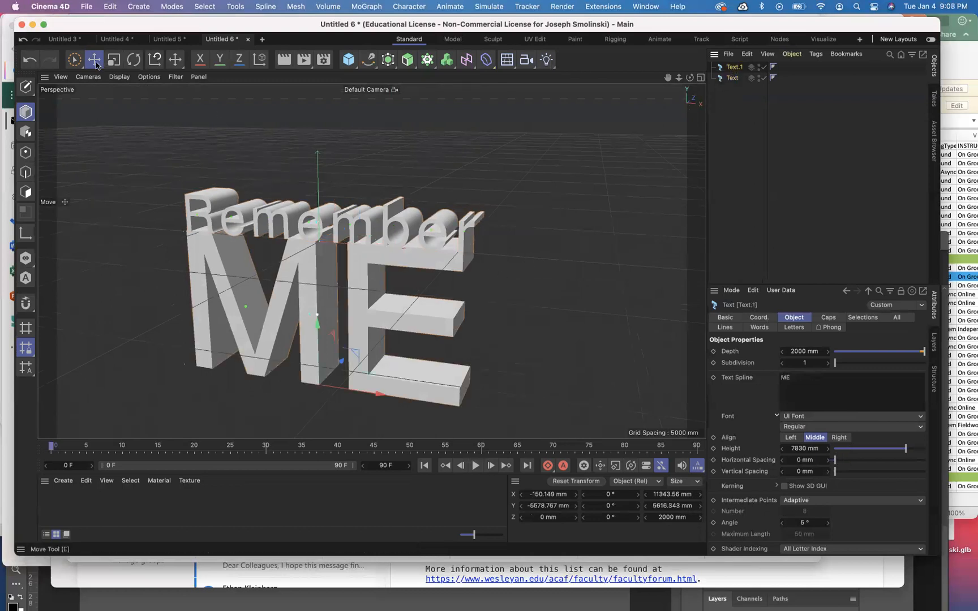
click(134, 62)
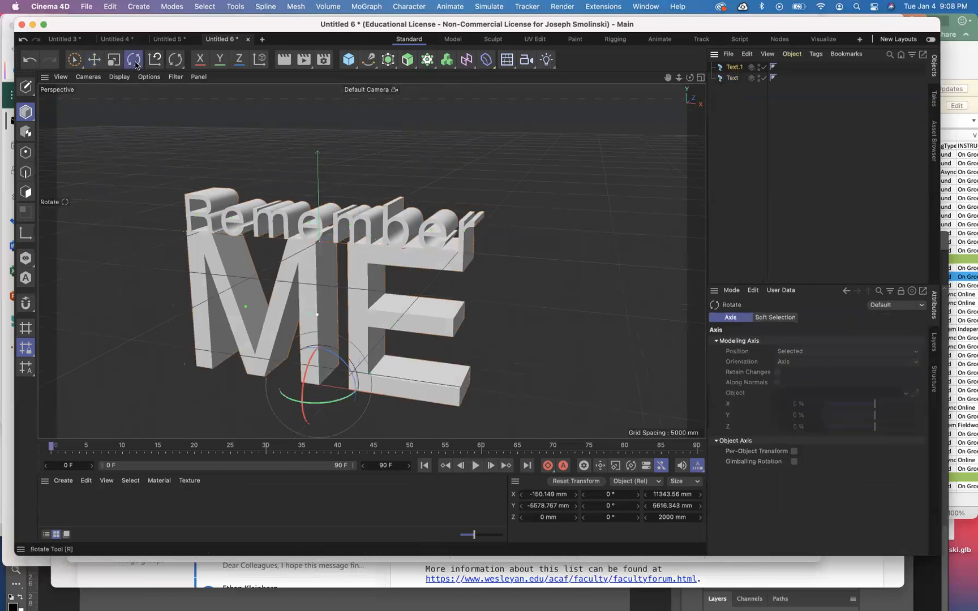
drag(298, 406, 461, 334)
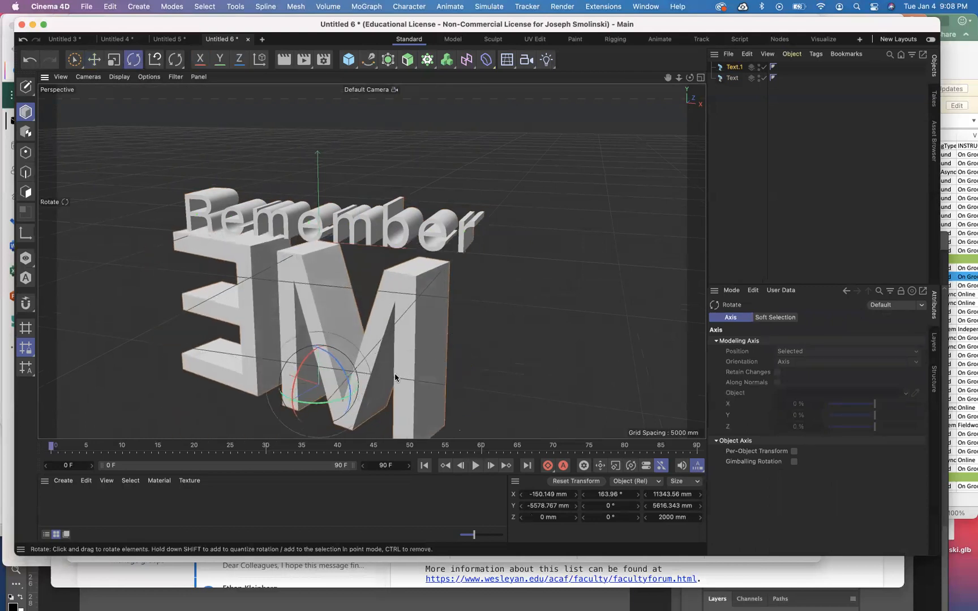
mouse_move(339, 398)
mouse_down()
mouse_move(331, 401)
mouse_move(345, 396)
mouse_up()
mouse_move(690, 78)
mouse_down()
mouse_move(690, 50)
mouse_move(688, 80)
mouse_up()
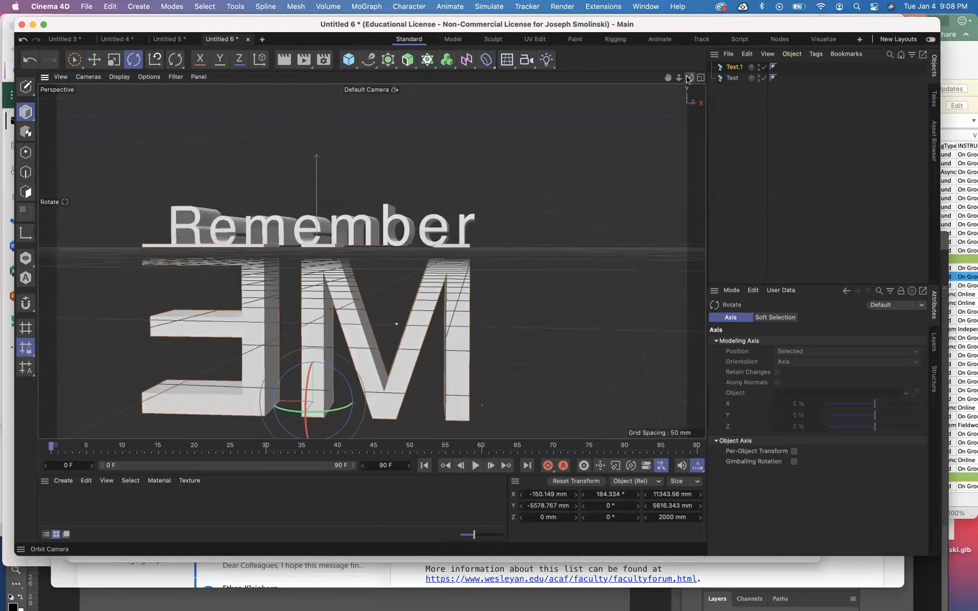
key(super+z)
key(super+z)
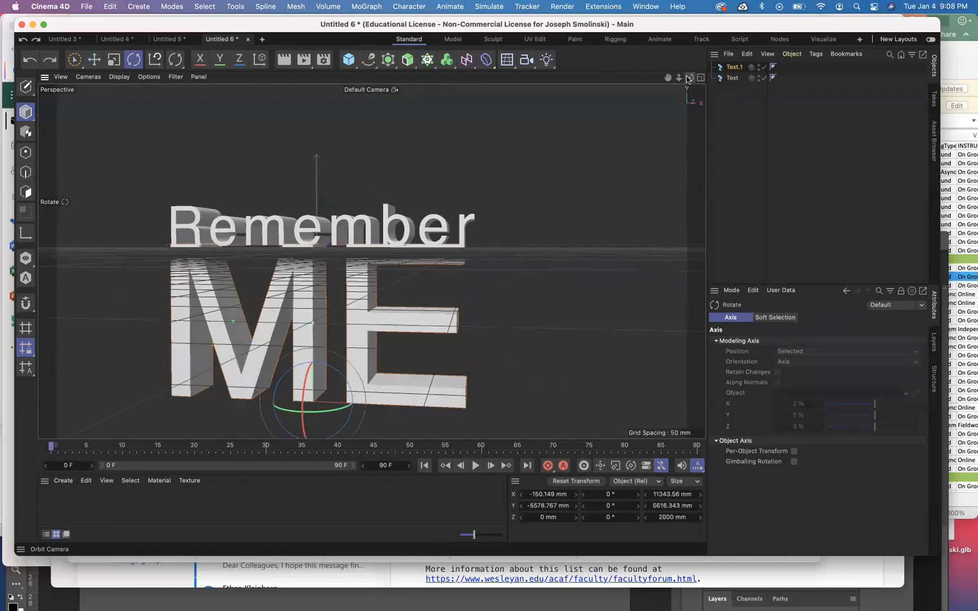
Set the font of the "ME" text to Helvetica.
drag(689, 78, 670, 117)
mouse_move(668, 77)
mouse_down()
mouse_move(668, 69)
mouse_move(668, 80)
mouse_up()
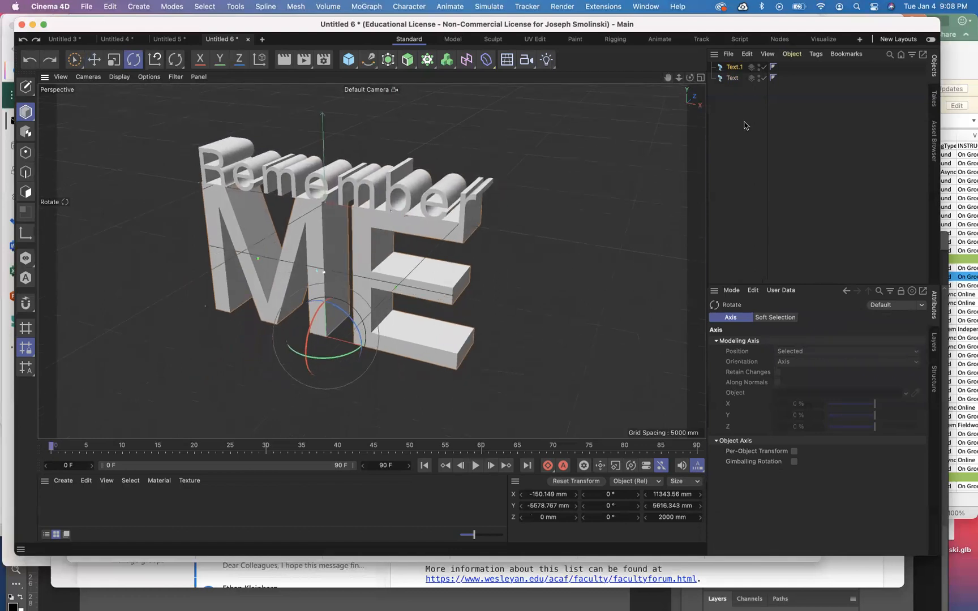
click(735, 66)
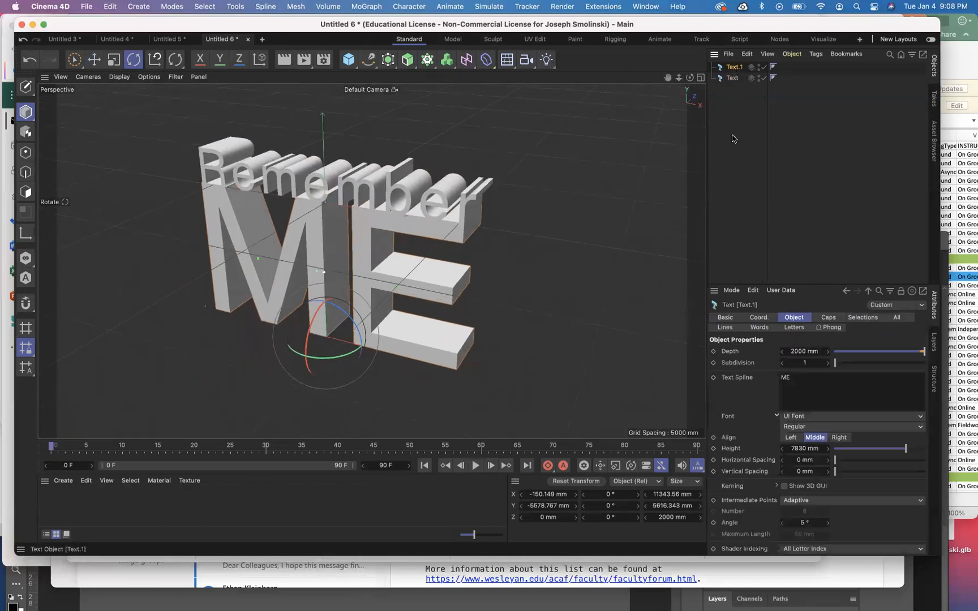
click(811, 419)
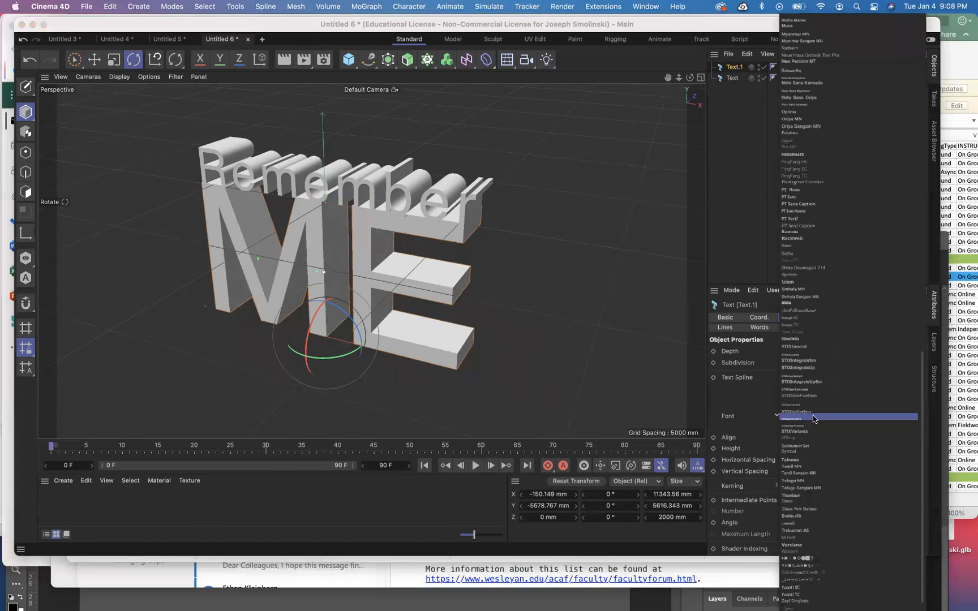
scroll(809, 358, up, 10)
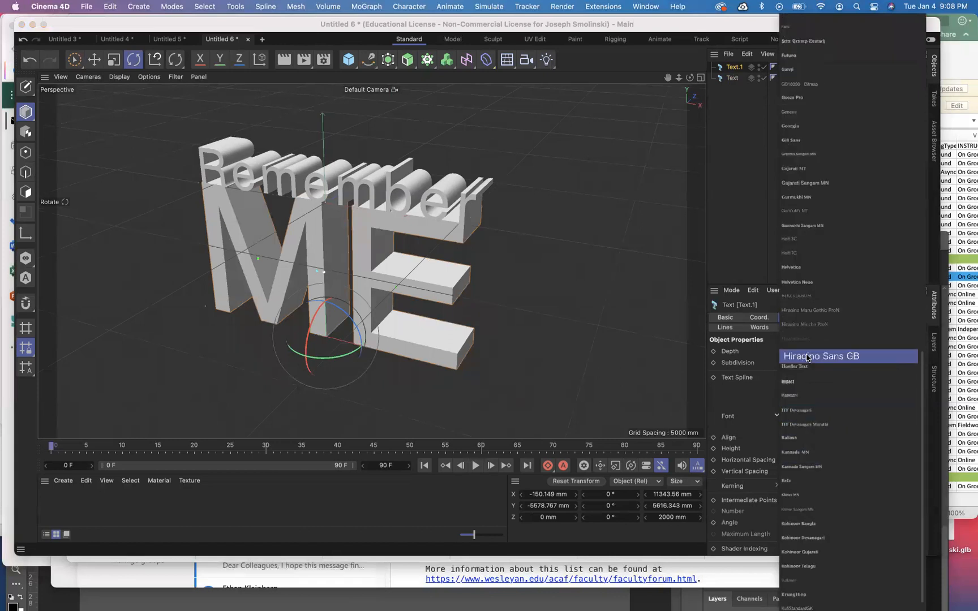
click(794, 269)
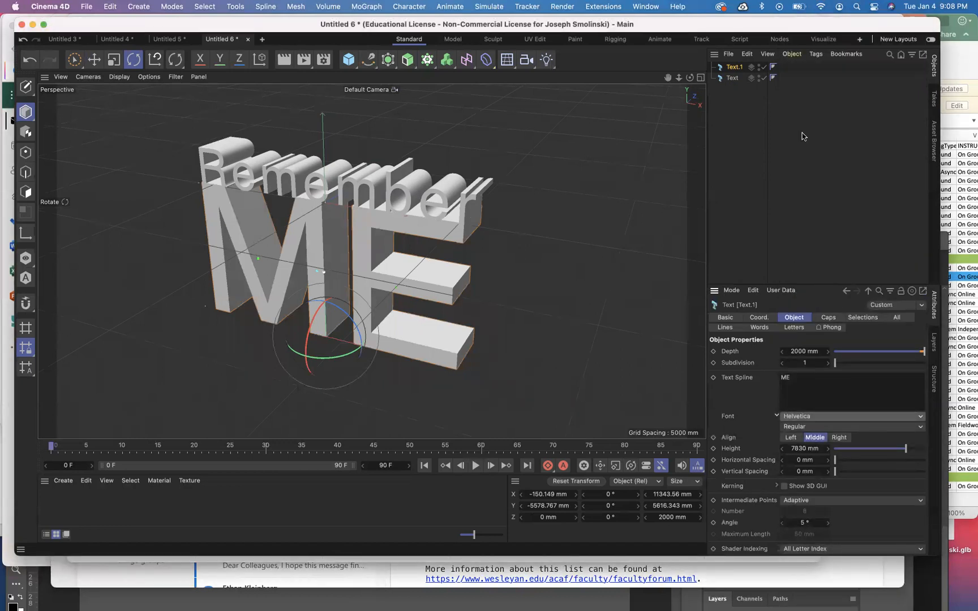
Set the font of the "Remember" text to Helvetica in the Light style.
click(732, 77)
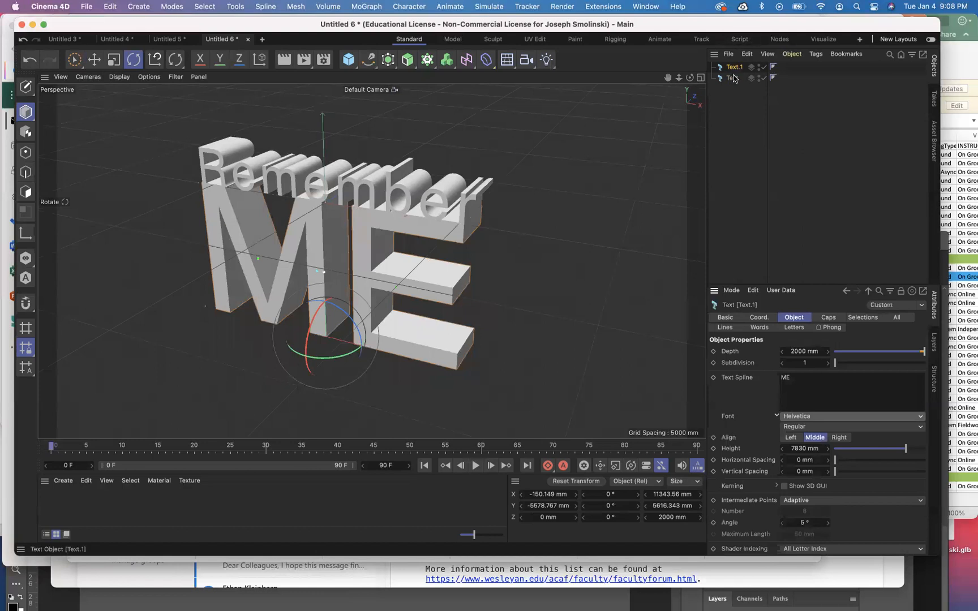
click(802, 417)
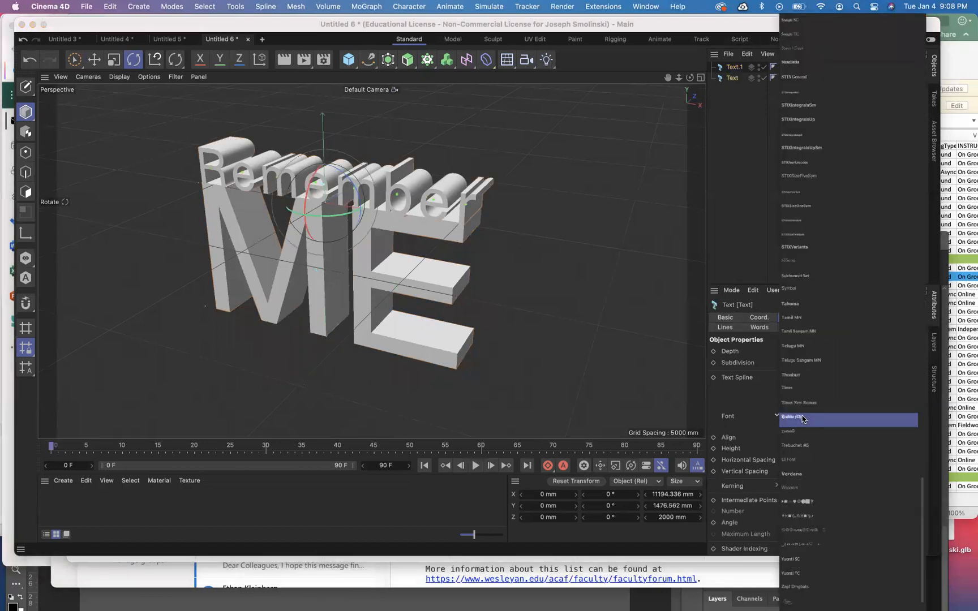
mouse_move(803, 12)
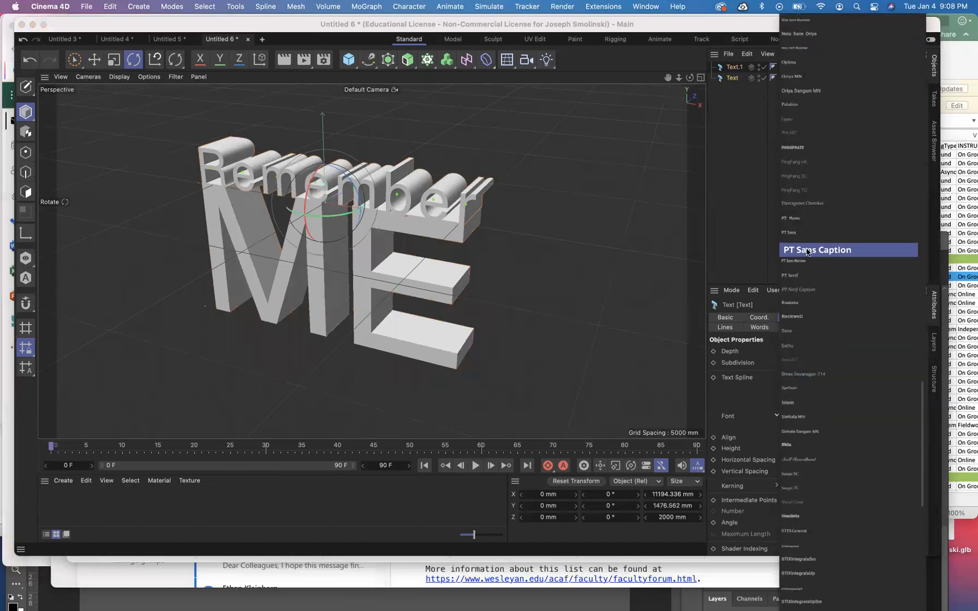
scroll(808, 251, up, 15)
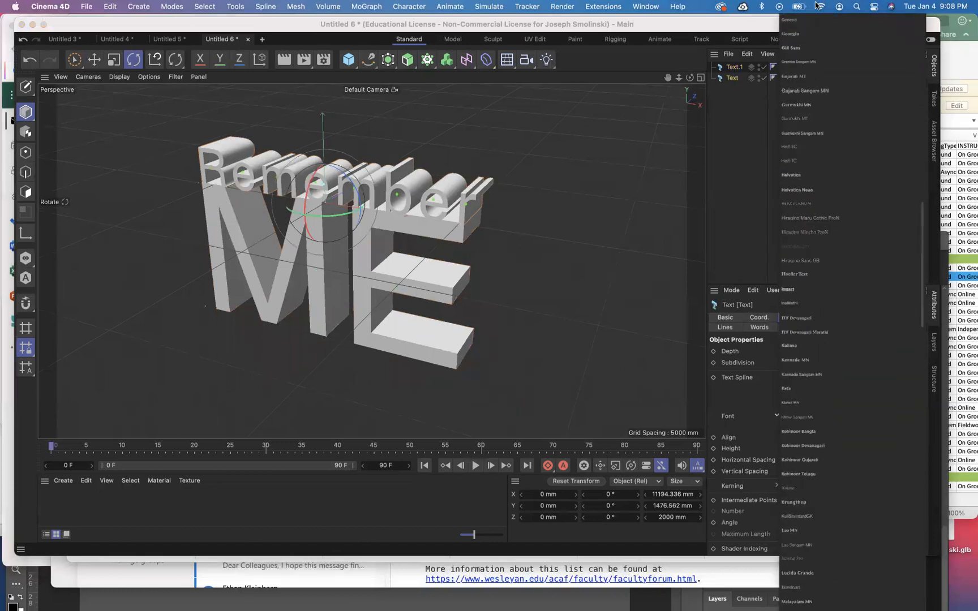
click(812, 334)
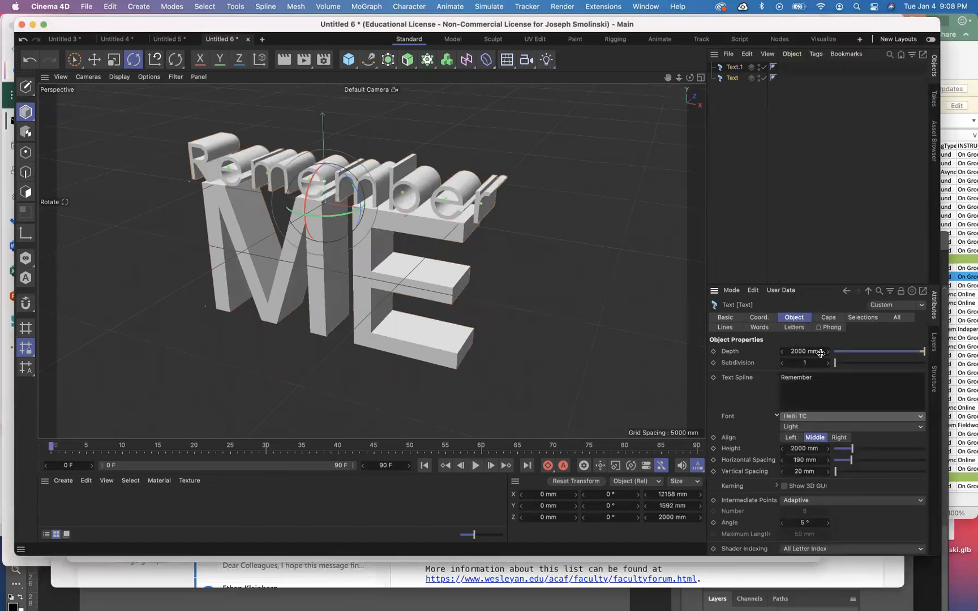
click(820, 419)
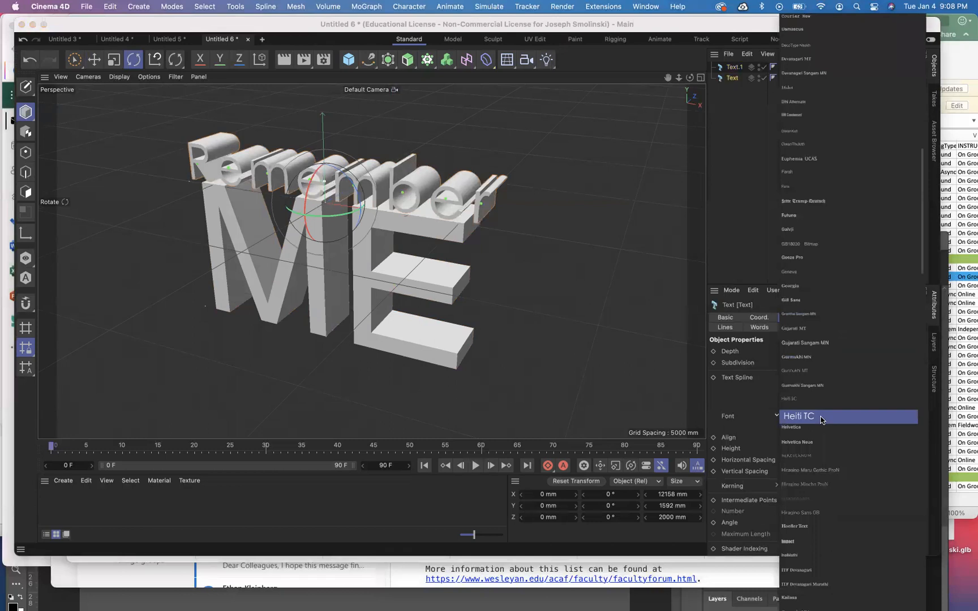
click(817, 427)
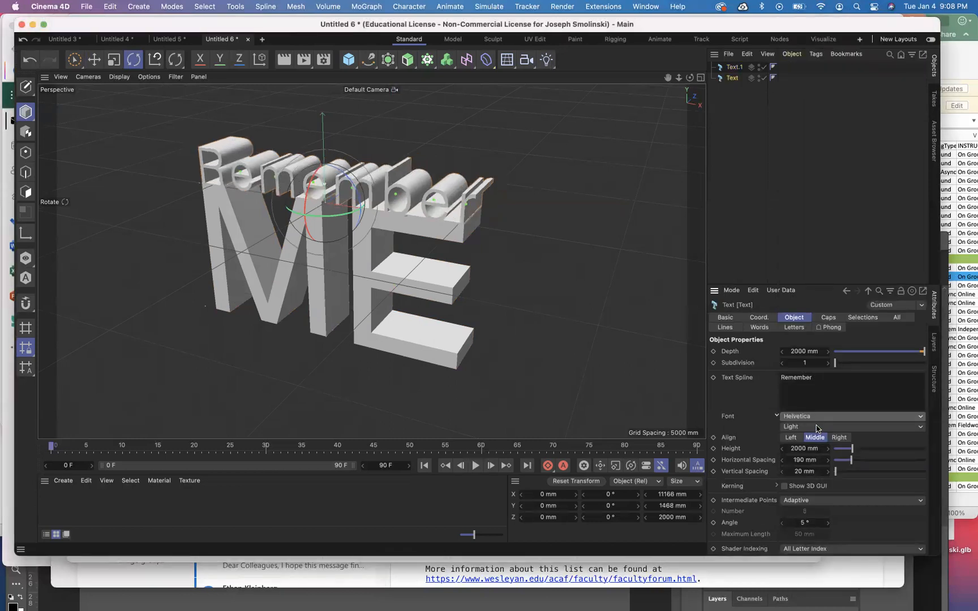
drag(689, 77, 620, 80)
drag(690, 79, 690, 81)
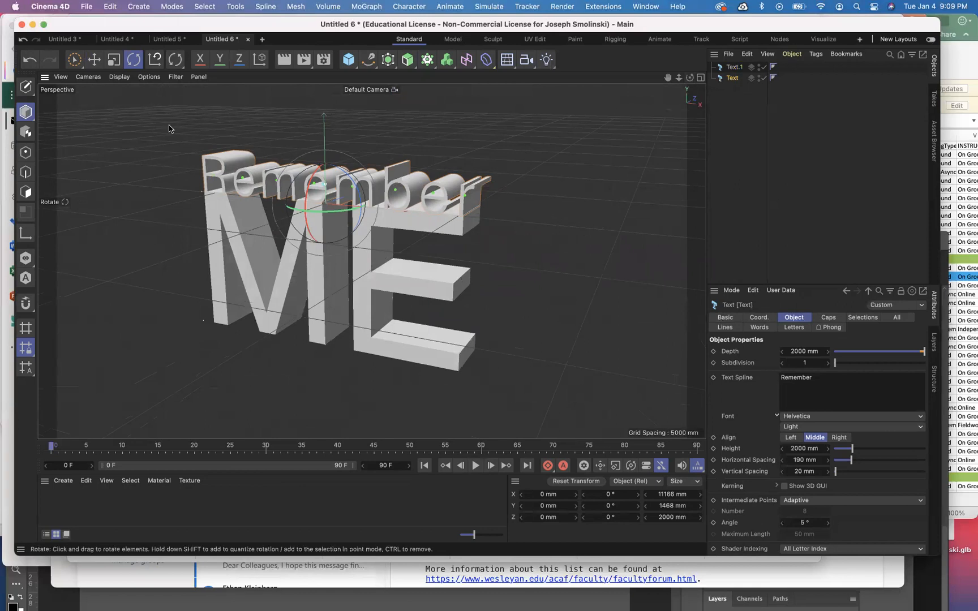
Save the project as RememeberMe.c4d in a new folder named RememberMe inside the Sculpture2021 folder.
click(88, 7)
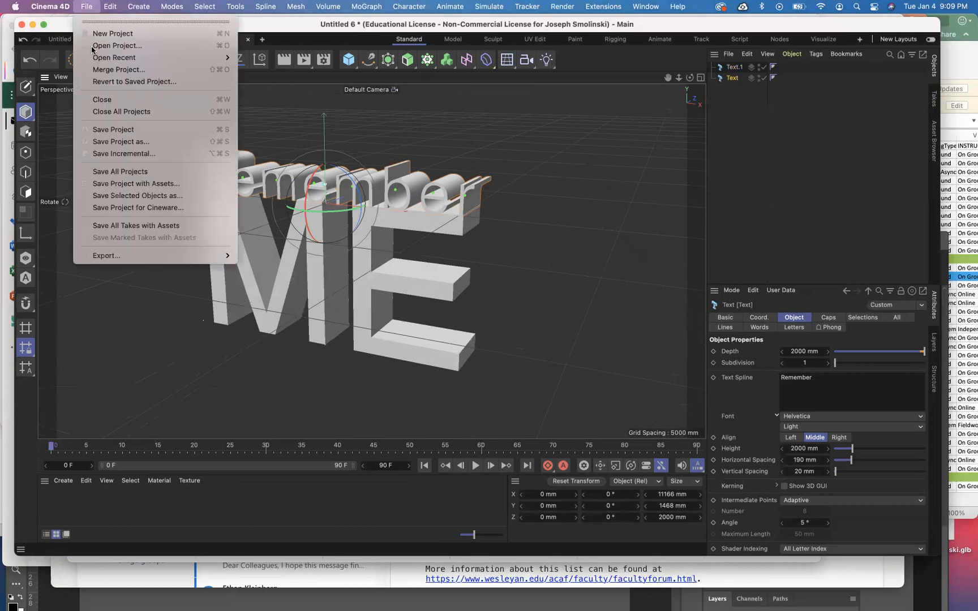
click(107, 142)
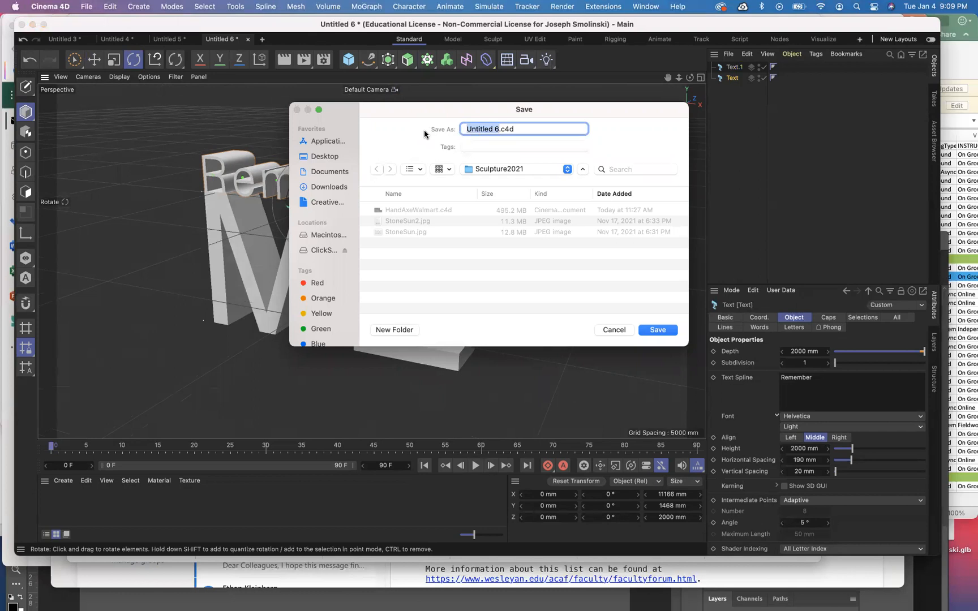
click(391, 330)
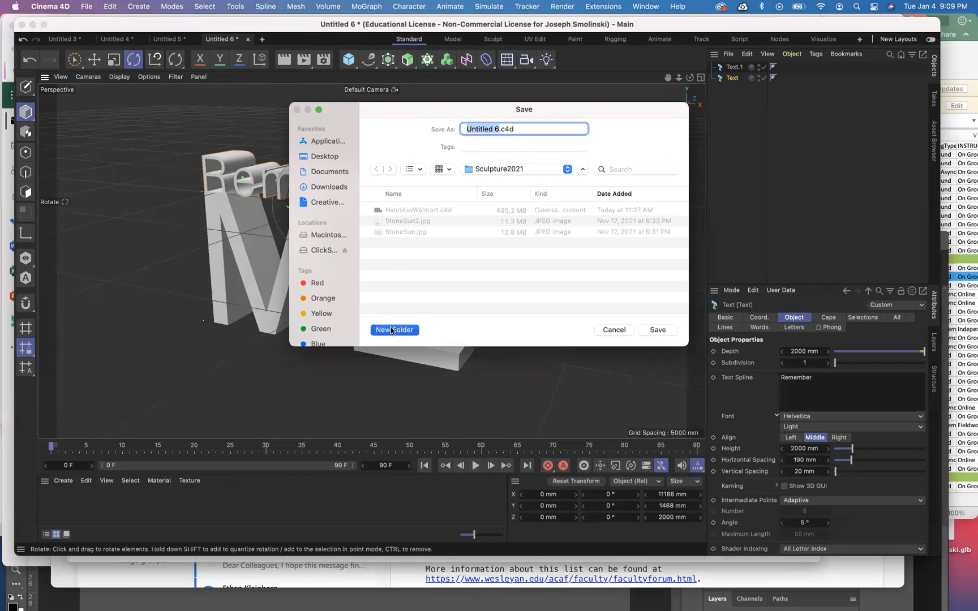
text(R)
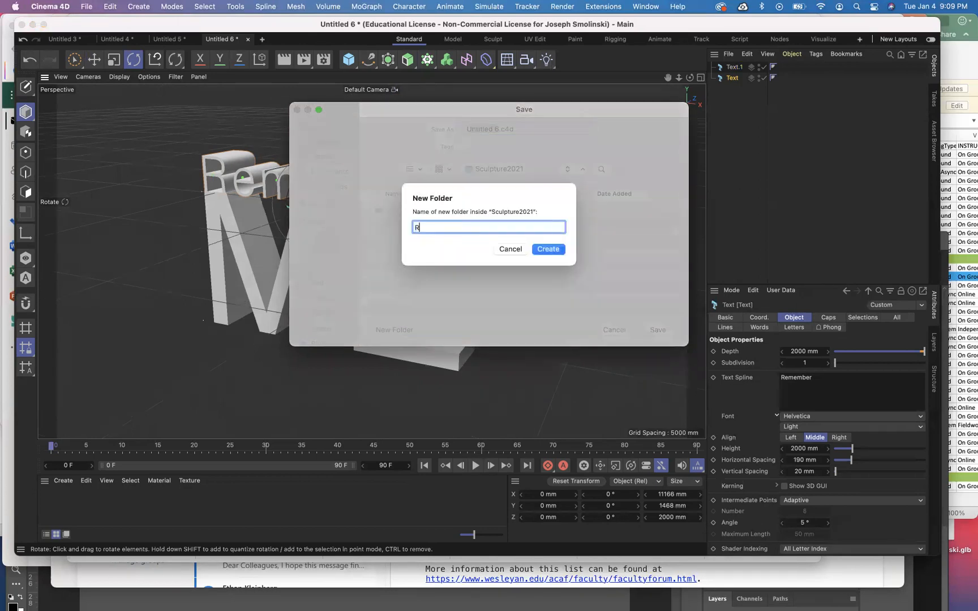
text(ememberMe)
key(Return)
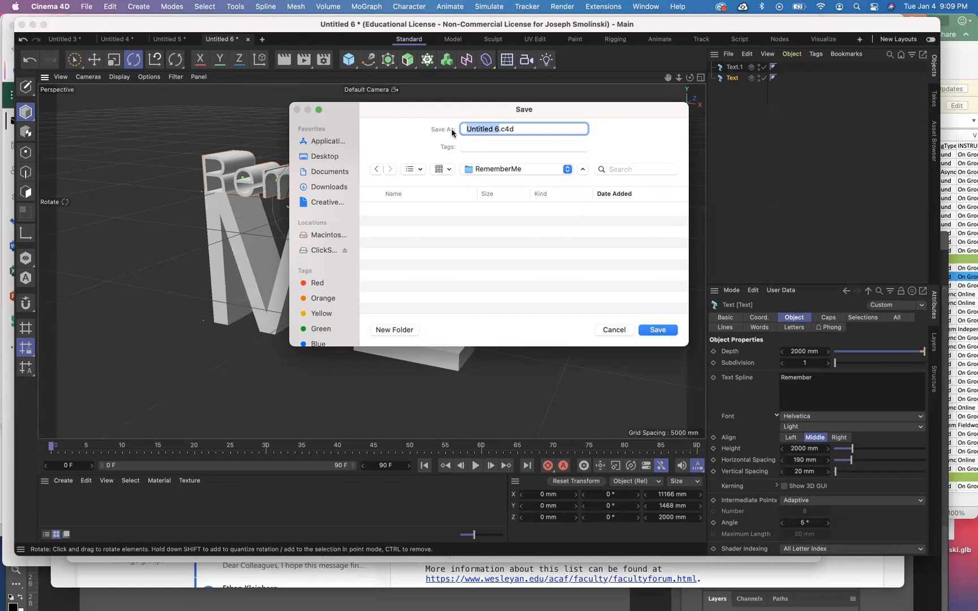
text(RememeberMe)
key(Return)
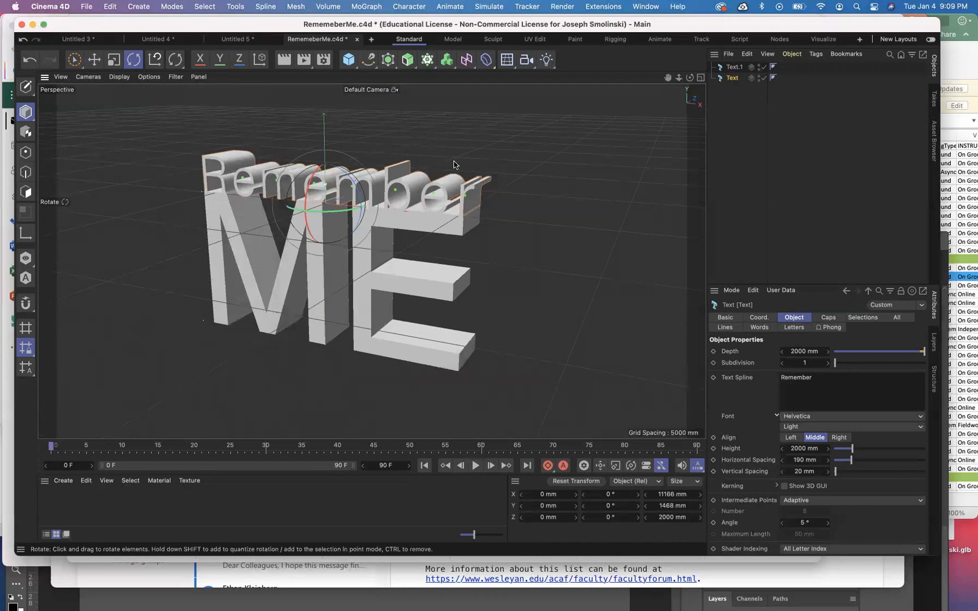